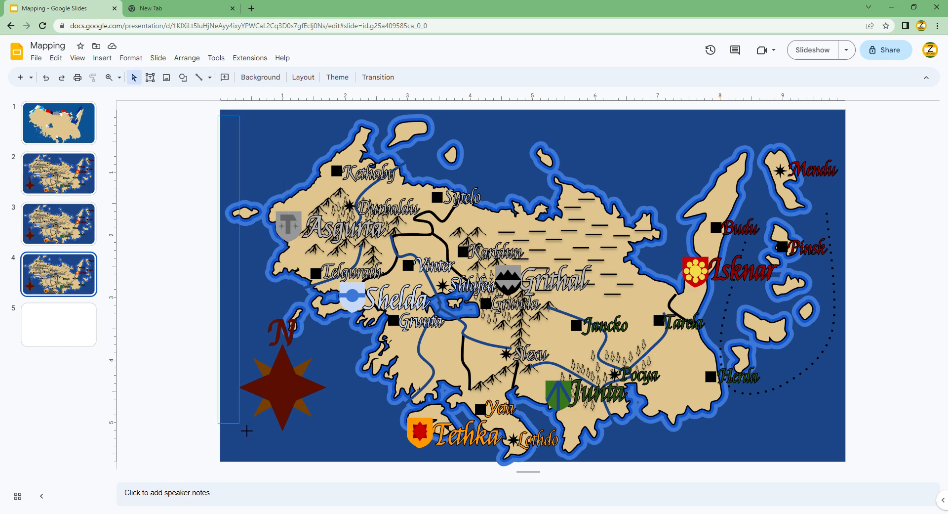
On blank slide 5, draw a square of about 0.7 in in the slide's top-left corner and copy it to the top-right corner.
left_click(234, 263)
left_click(173, 178)
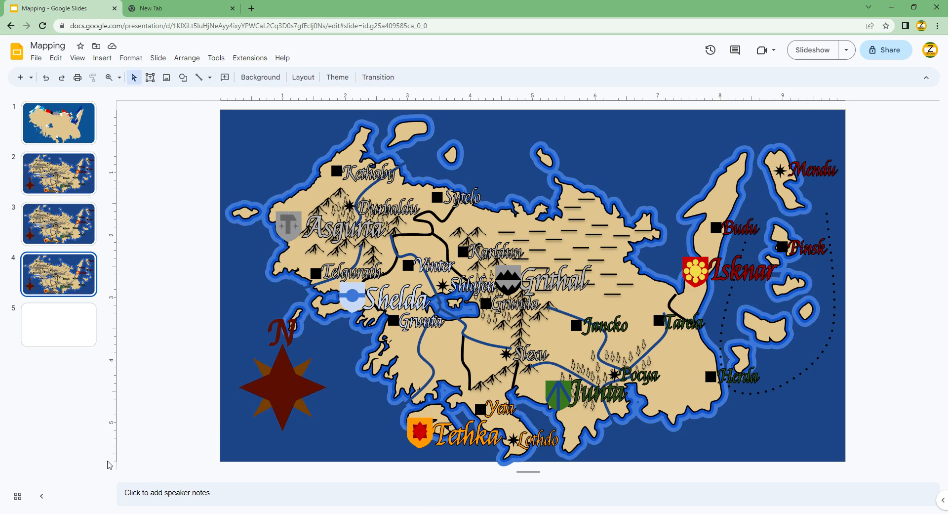
left_click(56, 319)
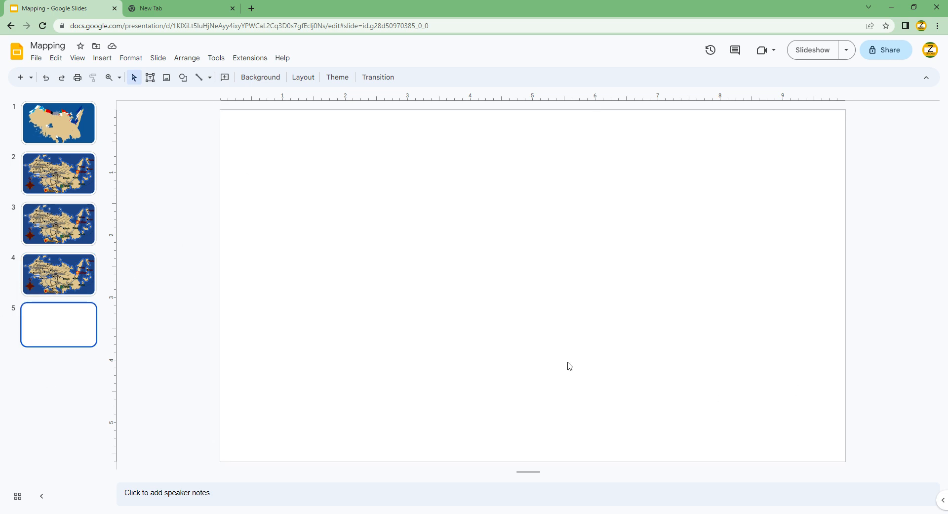
left_click(183, 78)
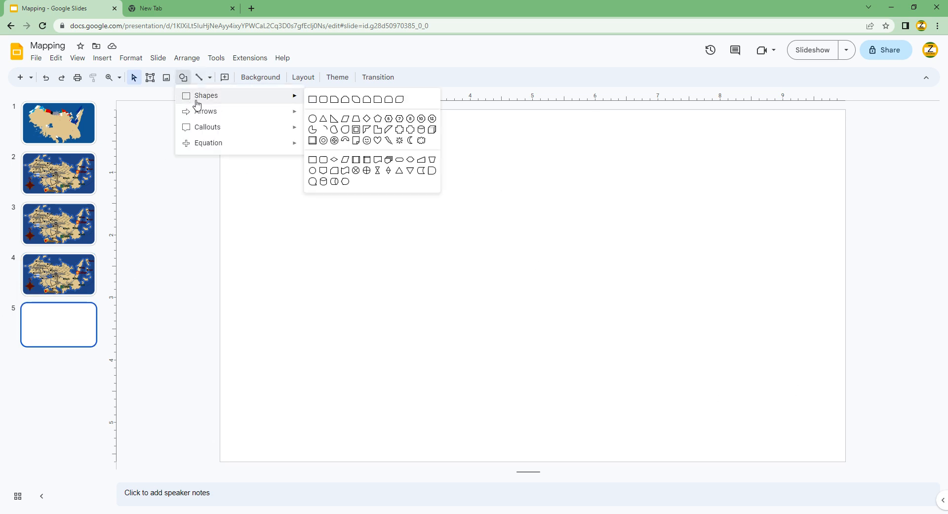
left_click(312, 100)
left_click_drag(265, 128, 817, 136)
Copy both top squares to the slide's bottom corners and align the copies with the slide's lower edge.
key("ctrl+a")
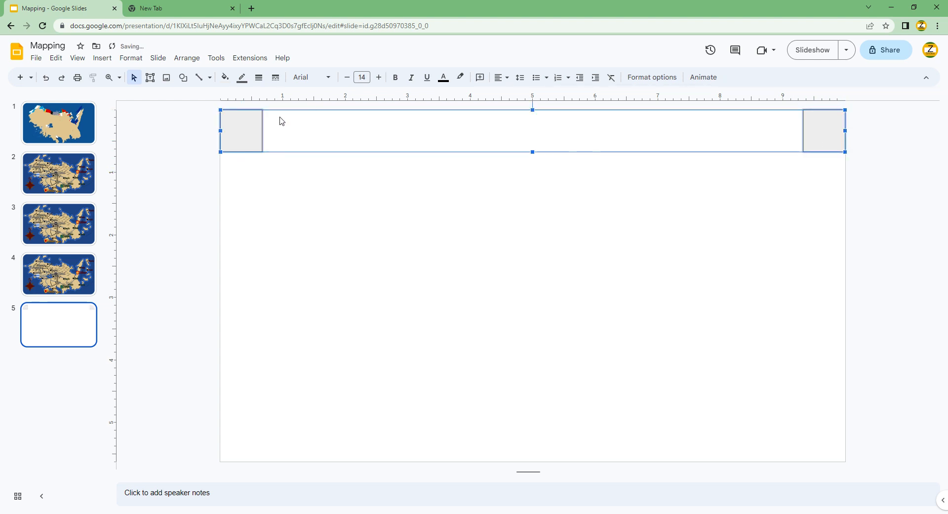
left_click_drag(281, 121, 254, 245)
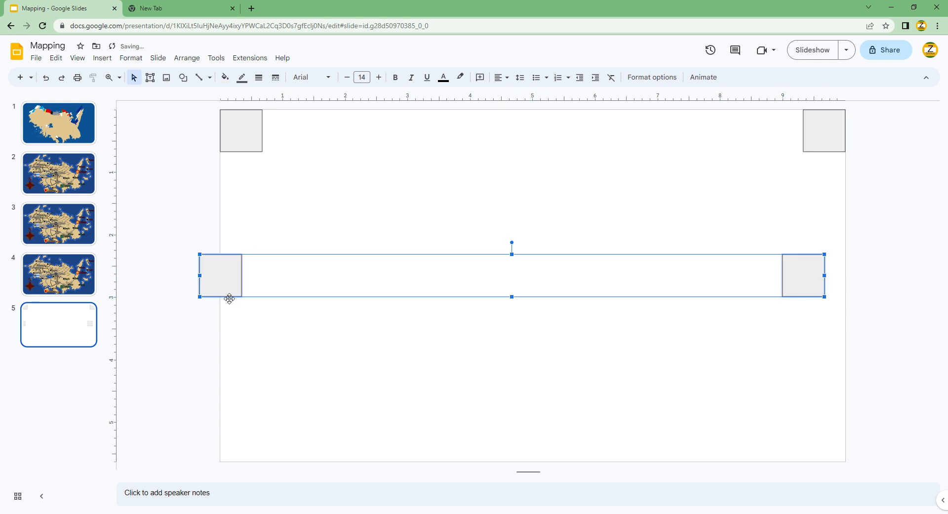
left_click_drag(229, 299, 252, 445)
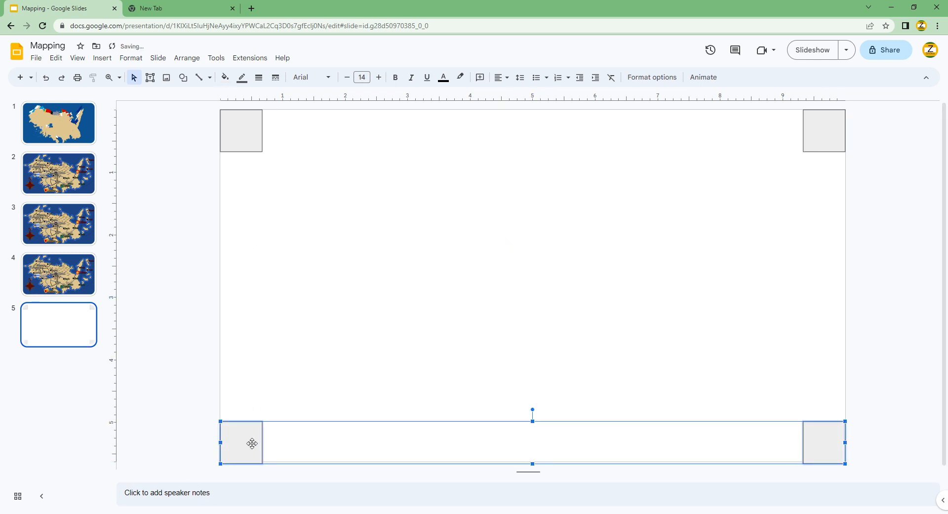
left_click(563, 348)
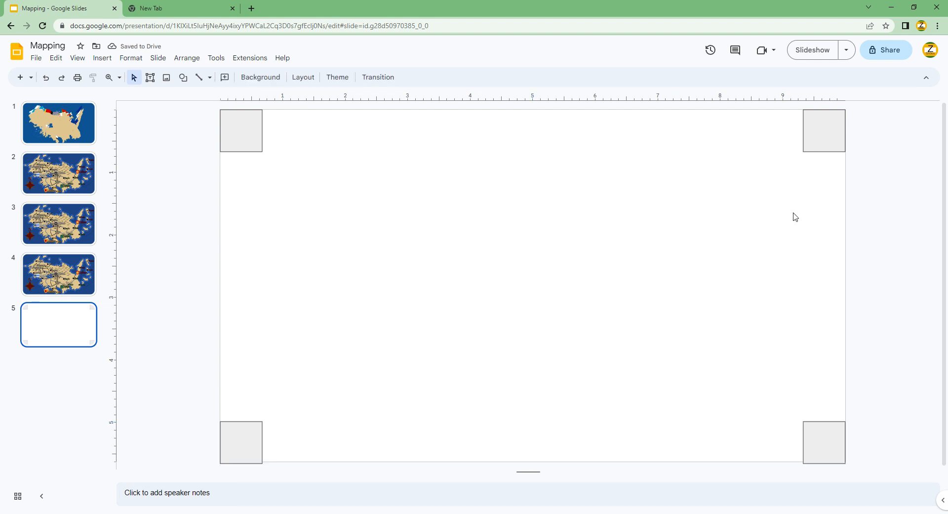
left_click(271, 431)
left_click_drag(196, 415, 933, 472)
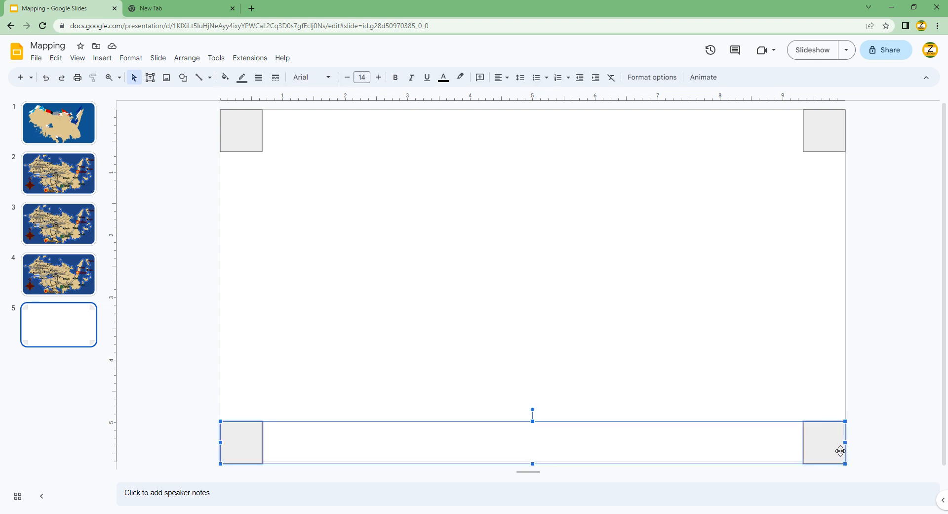
left_click_drag(836, 450, 836, 448)
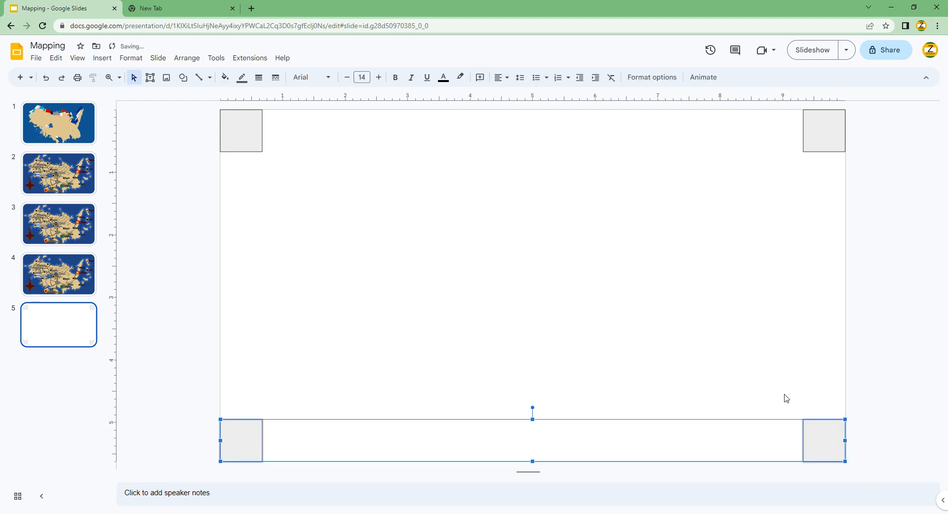
Copy the two bottom squares to the slide's side edges, halfway between the top and bottom squares.
left_click_drag(254, 432, 244, 269)
left_click(446, 265)
scroll(252, 123, "up", 1)
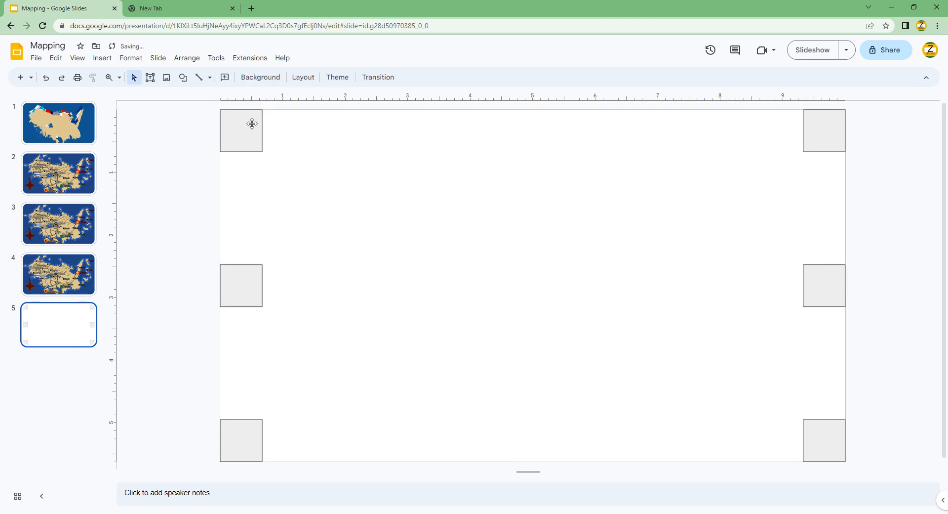
Copy the six realm shields from the map on slide 2 onto slide 5 and move them into the empty area between the squares.
left_click(85, 191)
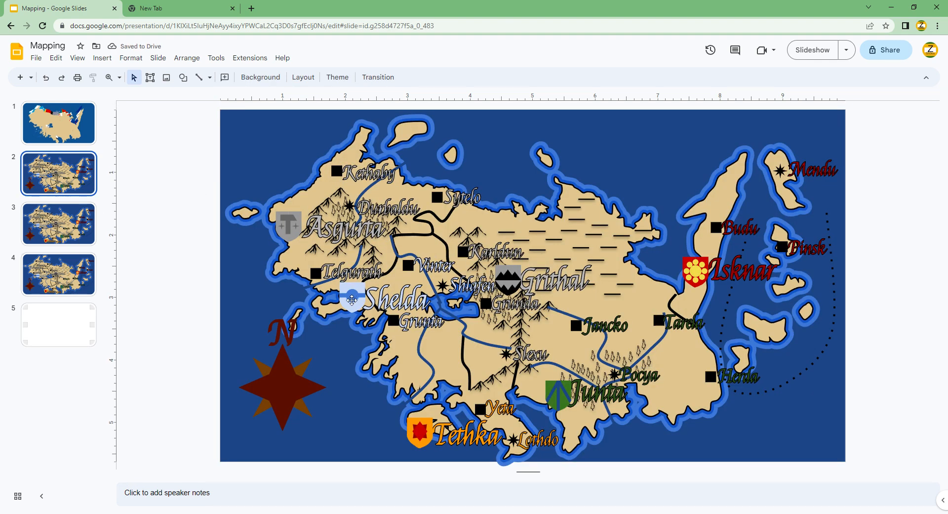
left_click(285, 223)
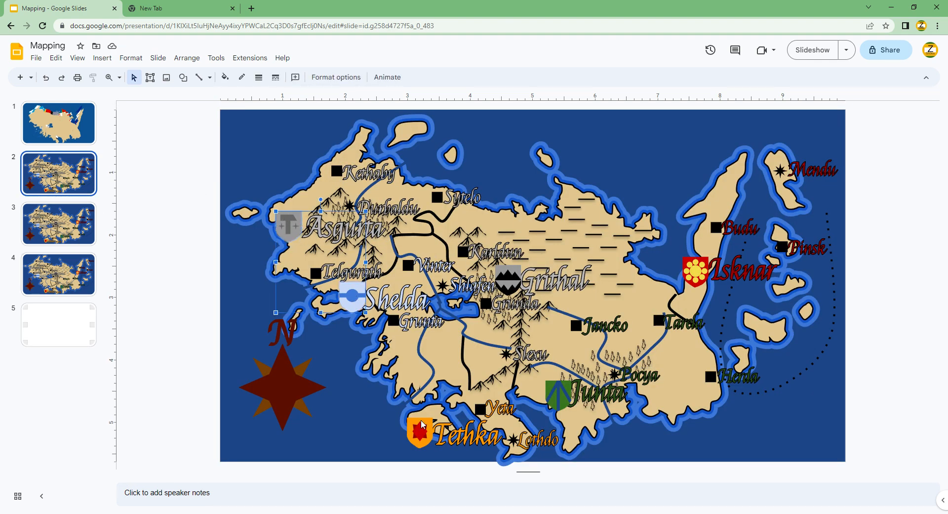
left_click(565, 393, "shift")
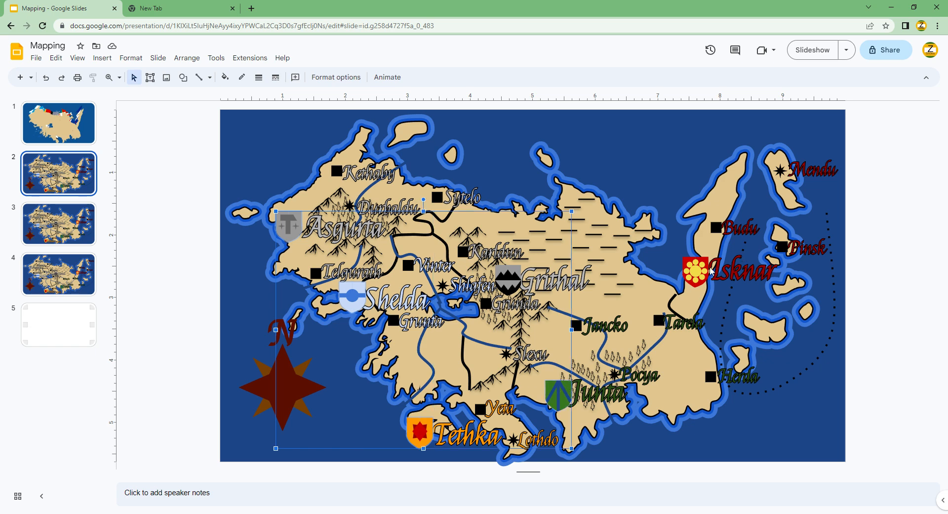
left_click(694, 271, "shift")
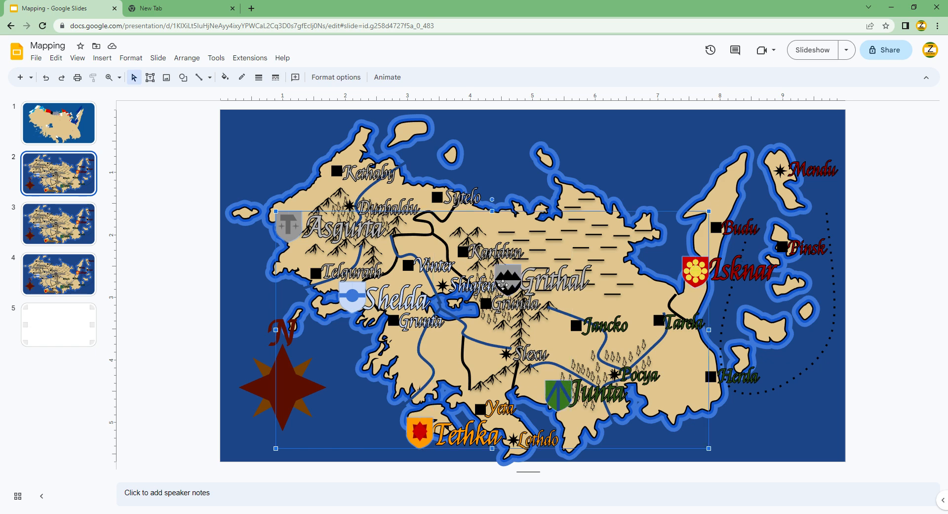
left_click(59, 324)
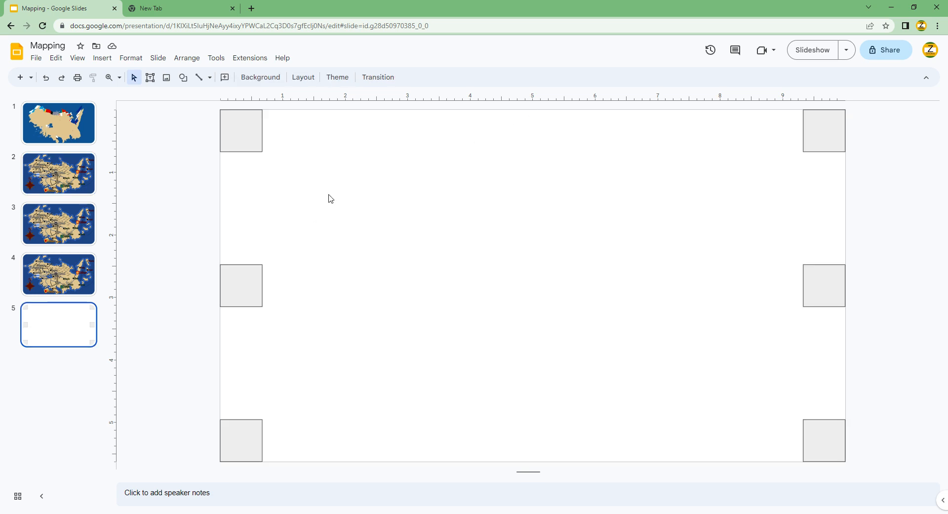
key("ctrl+v")
left_click_drag(285, 218, 388, 181)
Enlarge the grey hammer shield to about 0.51 by 0.6 in and open its size settings.
left_click(351, 173)
left_click(338, 173)
left_click(352, 79)
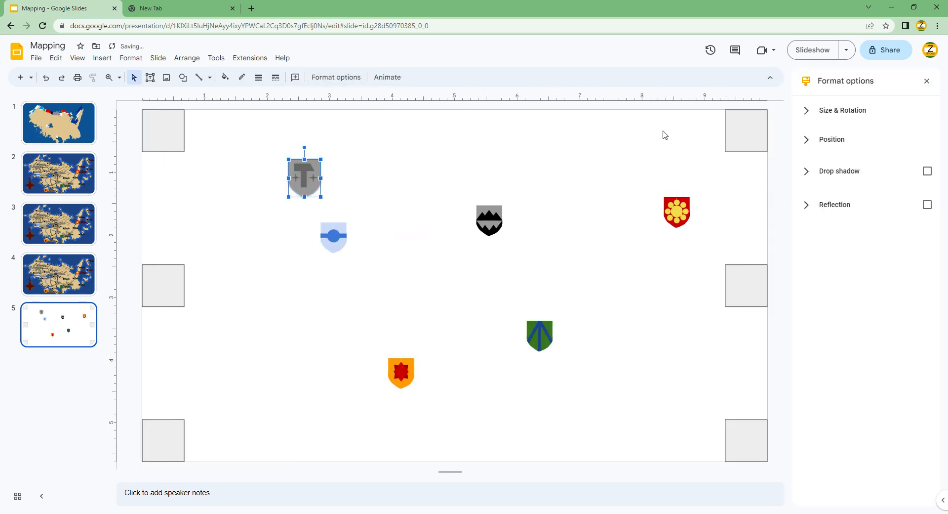
left_click(836, 118)
left_click(885, 167)
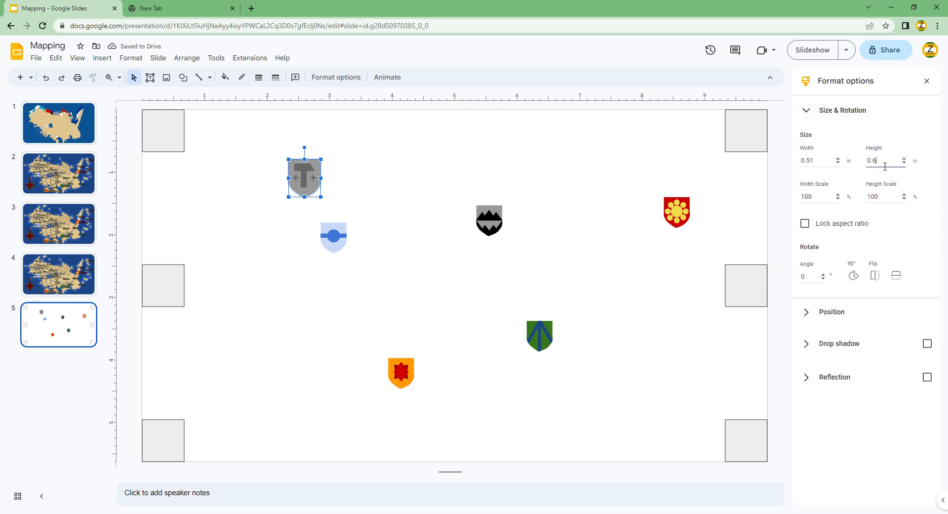
Lock the aspect ratio and set the height of the light blue shield and the black-and-grey mountain shield to 0.6 in.
left_click(335, 231)
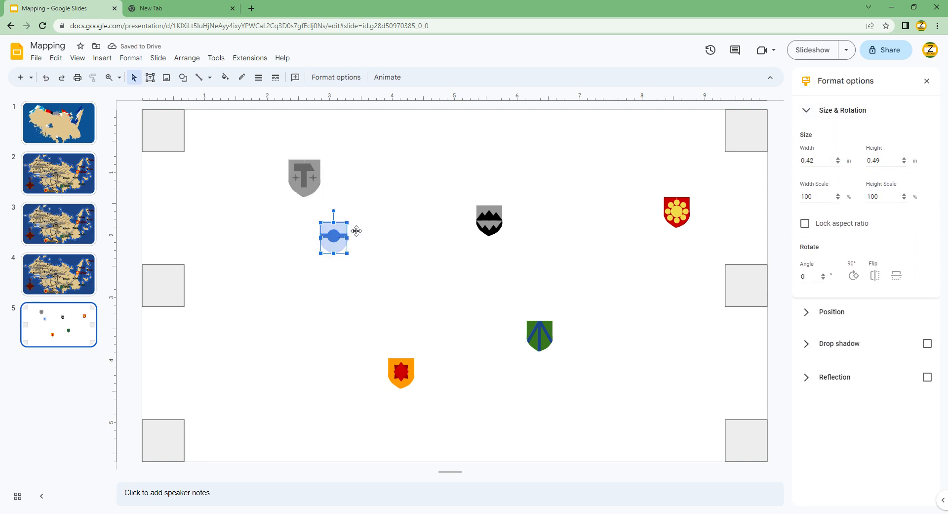
left_click(805, 223)
double_click(874, 161)
type("0.6")
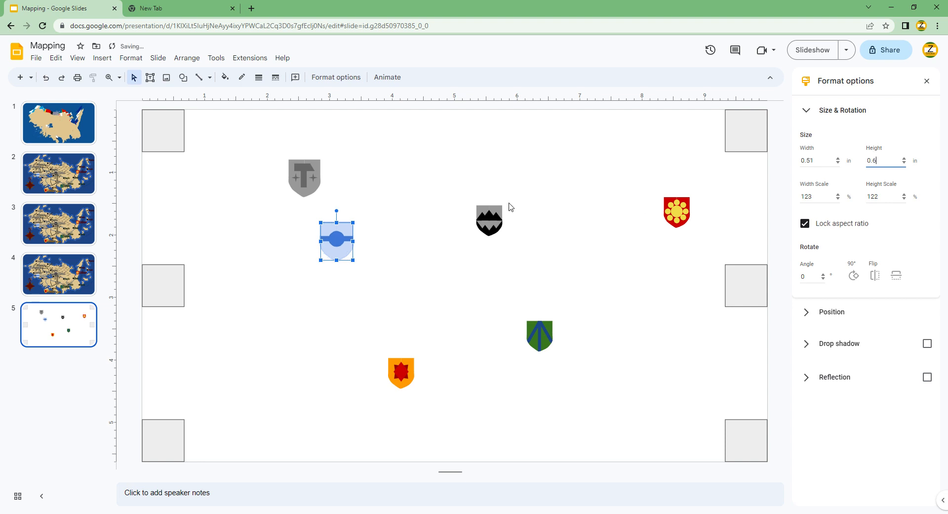
left_click(496, 215)
double_click(873, 160)
type("0.6")
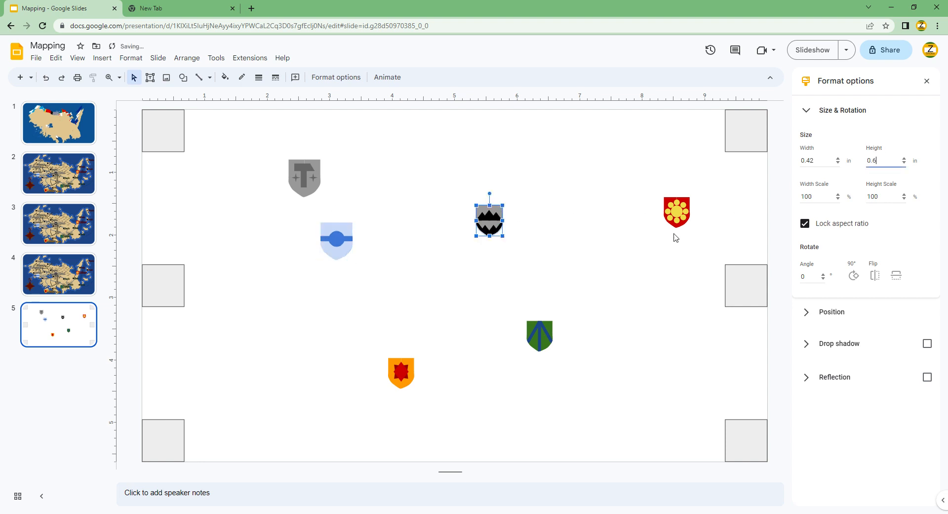
Set the height of the red, green and orange shields to 0.6 in with the aspect ratio locked.
left_click(688, 209)
double_click(874, 160)
type("0.6")
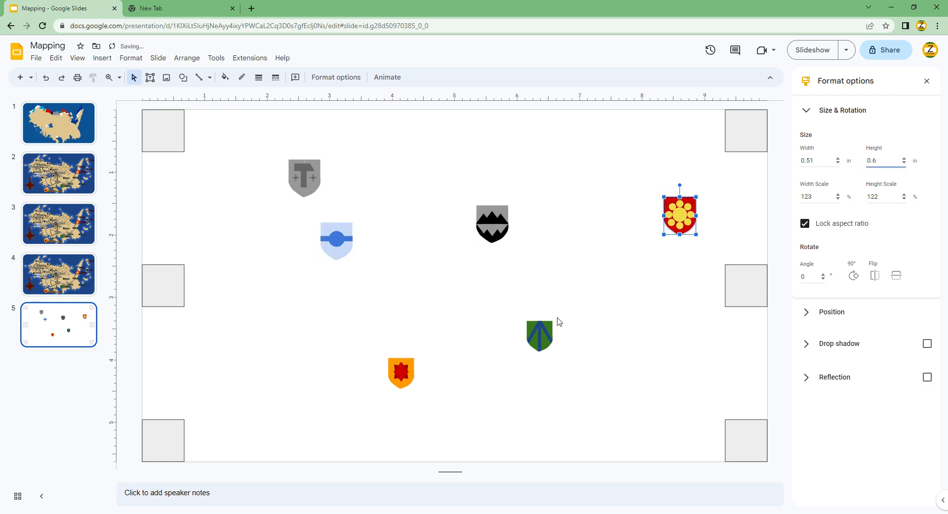
left_click(544, 330)
double_click(874, 160)
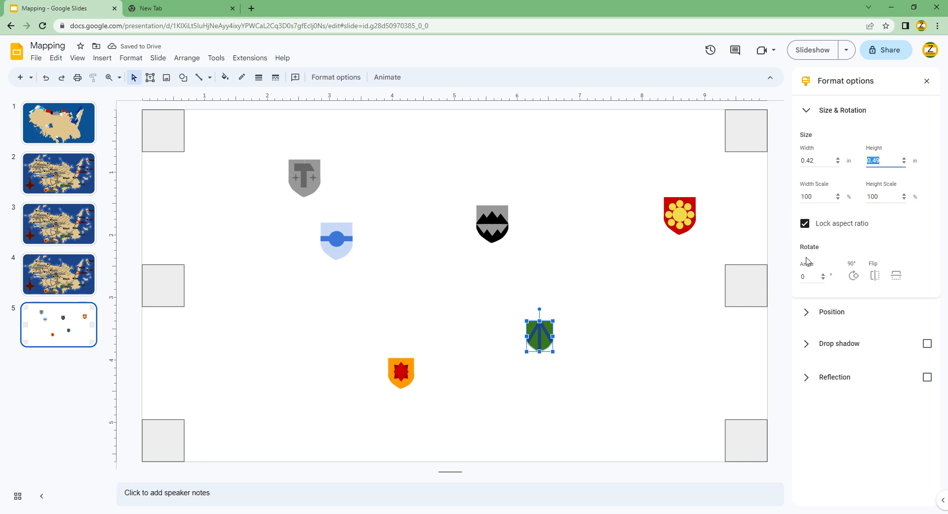
type("0.6")
left_click(406, 376)
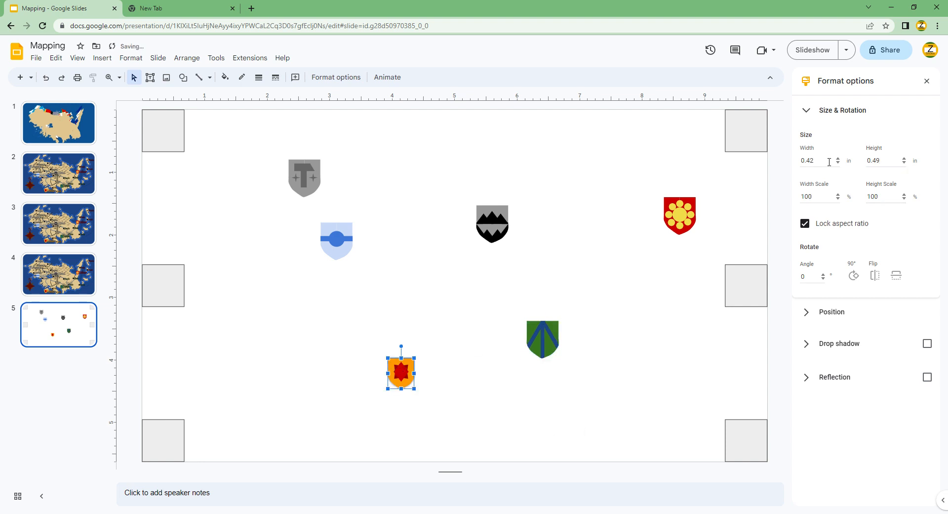
double_click(884, 165)
type("0.6")
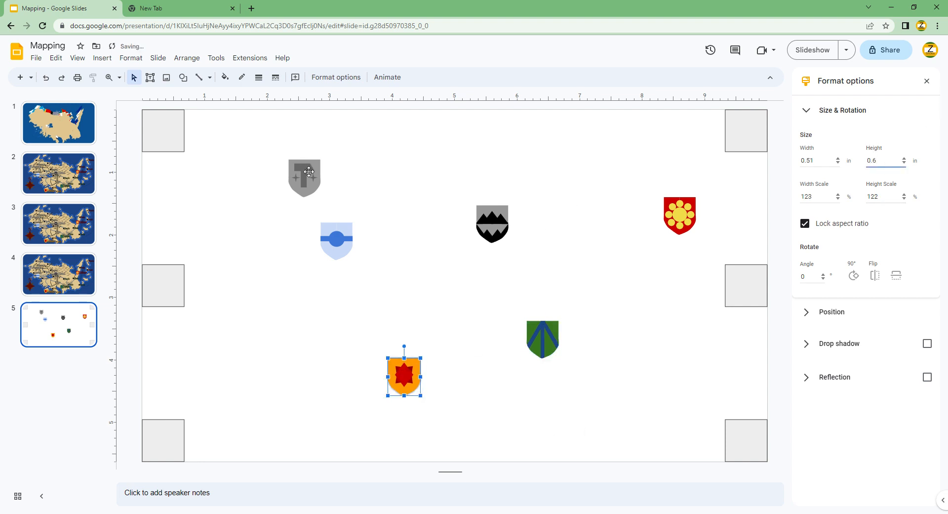
Center the grey hammer shield in the top-left square, the red shield in the top-right square and the light blue shield in the middle-left square.
left_click_drag(309, 172, 167, 124)
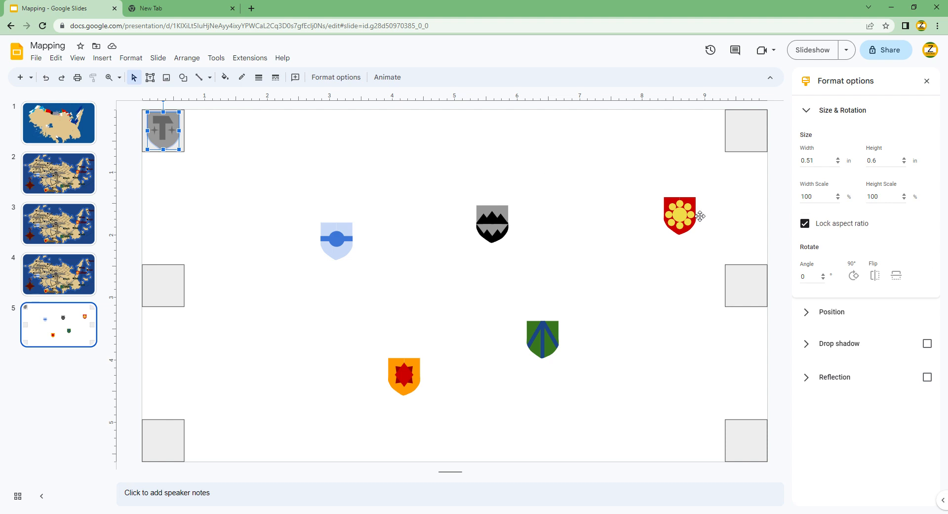
left_click_drag(693, 218, 757, 138)
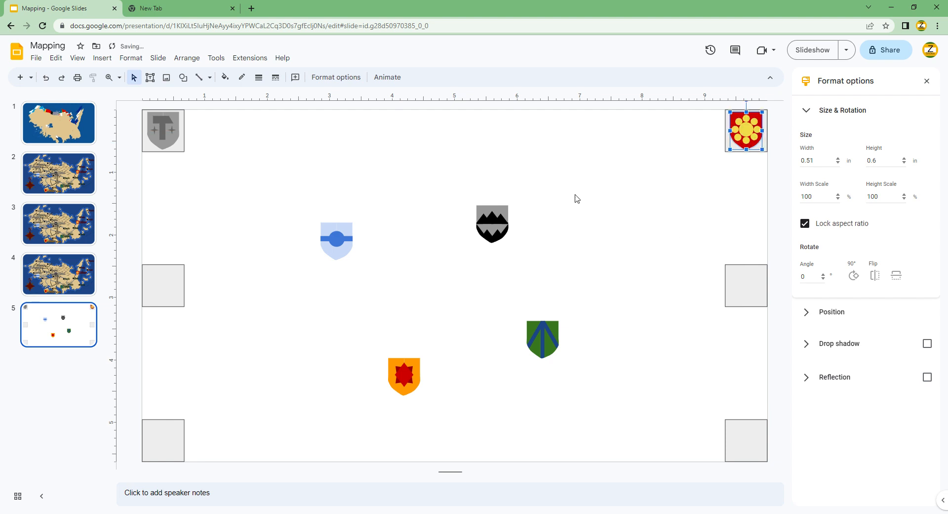
left_click_drag(334, 230, 171, 280)
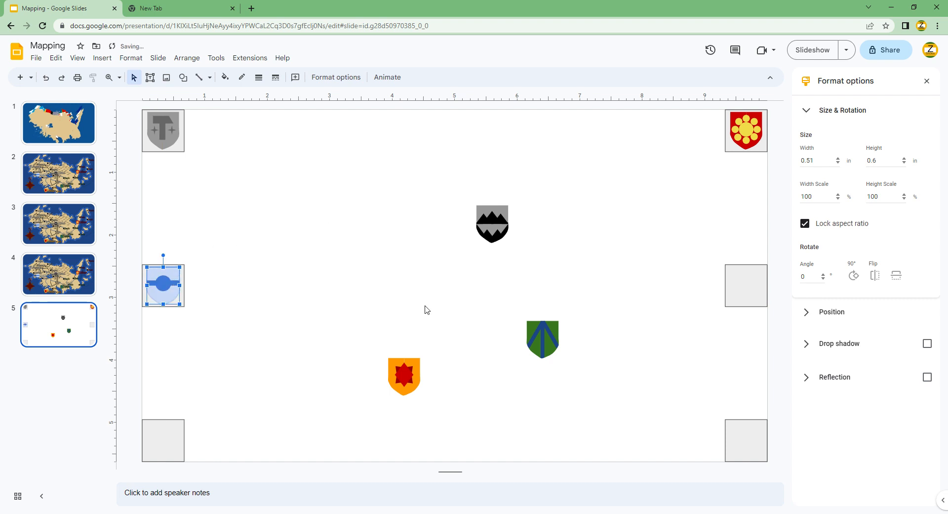
Place the green shield in the bottom-left square, the orange shield in the middle-right square and the mountain shield in the bottom-right square.
left_click_drag(547, 338, 172, 441)
left_click(356, 366)
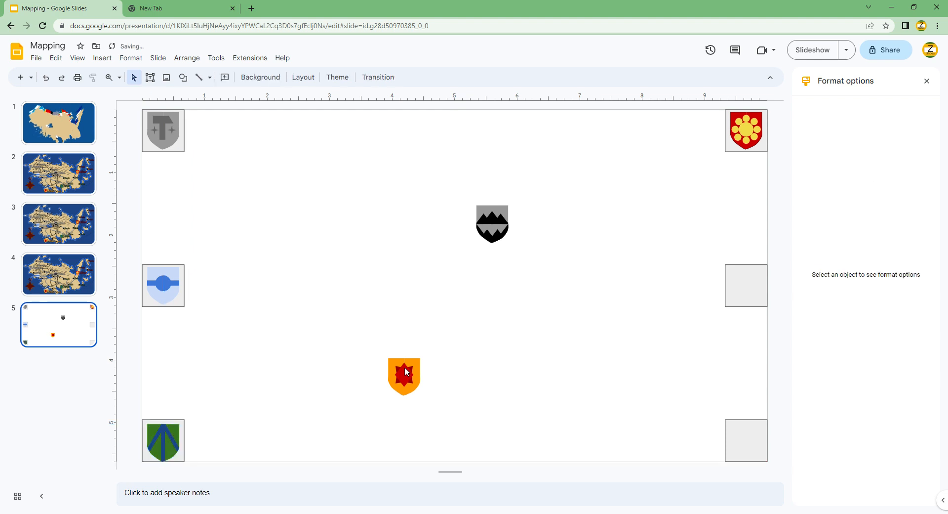
left_click_drag(405, 367, 753, 283)
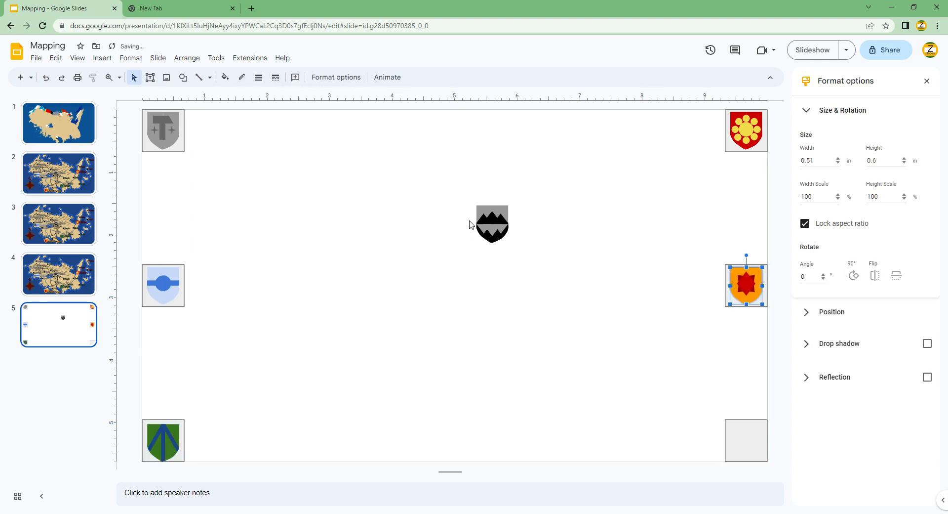
left_click_drag(493, 221, 749, 438)
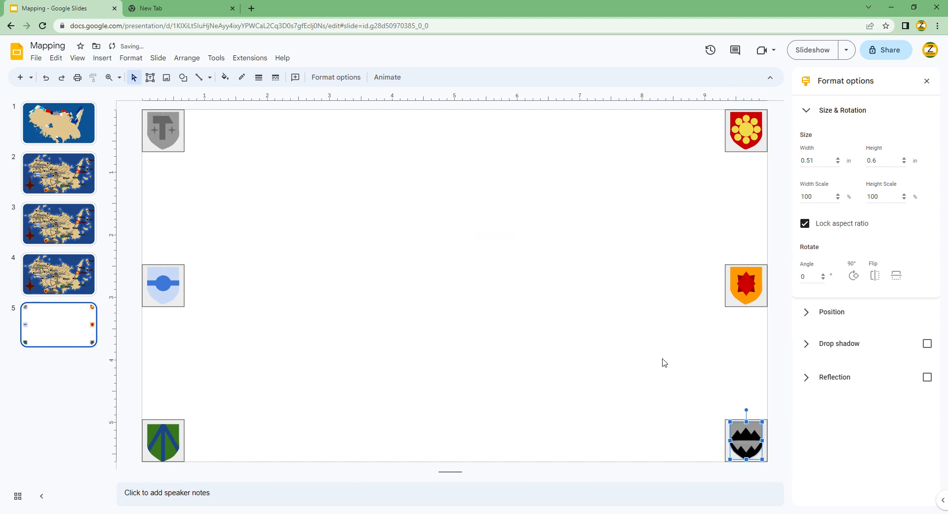
left_click(656, 355)
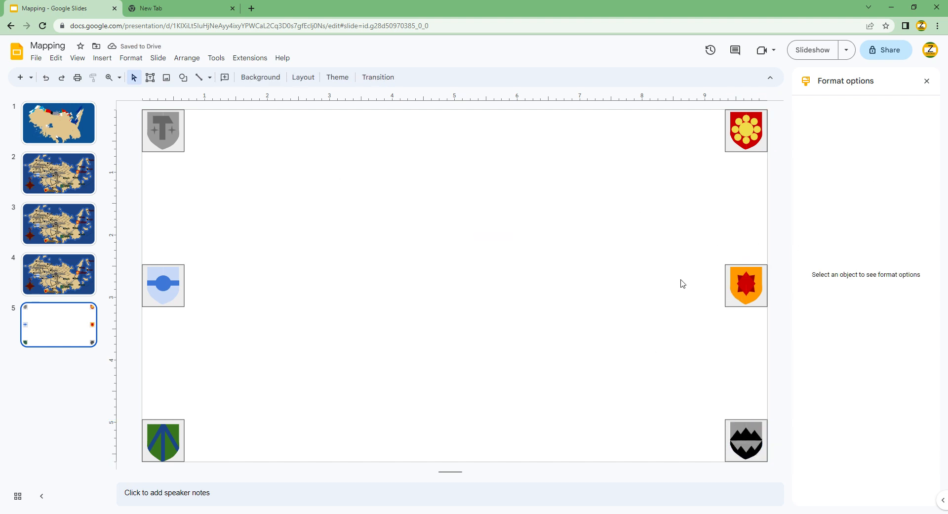
Select the six background squares together and make their borders transparent.
left_click(181, 150)
left_click(212, 159)
left_click(252, 166)
left_click(242, 77)
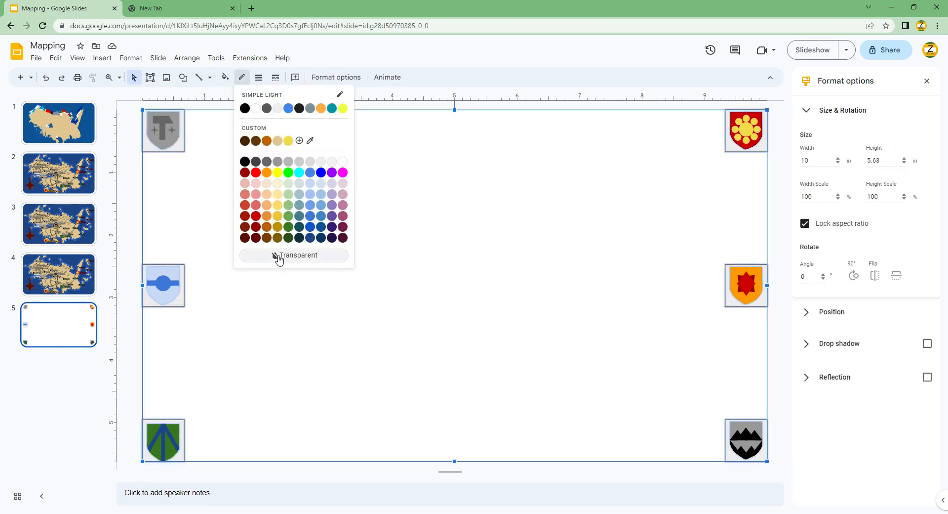
left_click(277, 254)
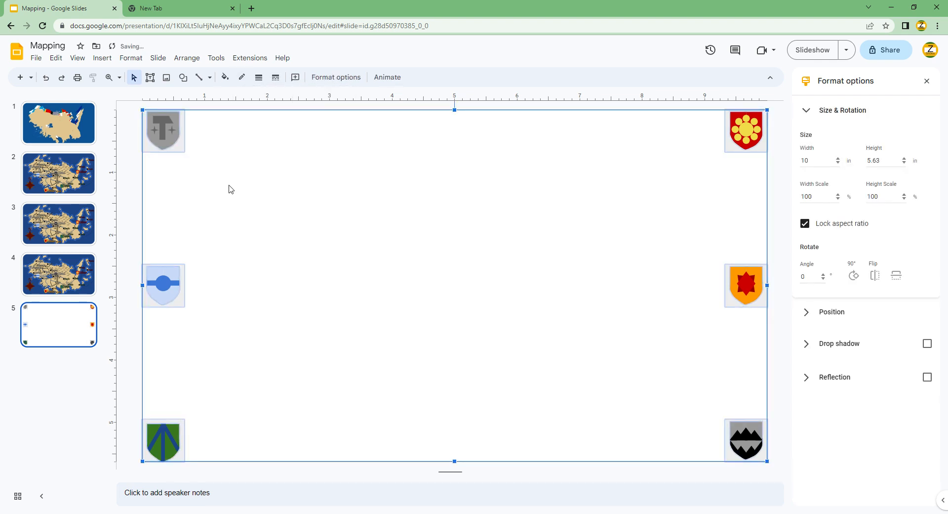
left_click(228, 189)
Draw a rectangular Frame shape about 3.98 by 2.71 in on the slide and make its band thinner.
left_click(183, 77)
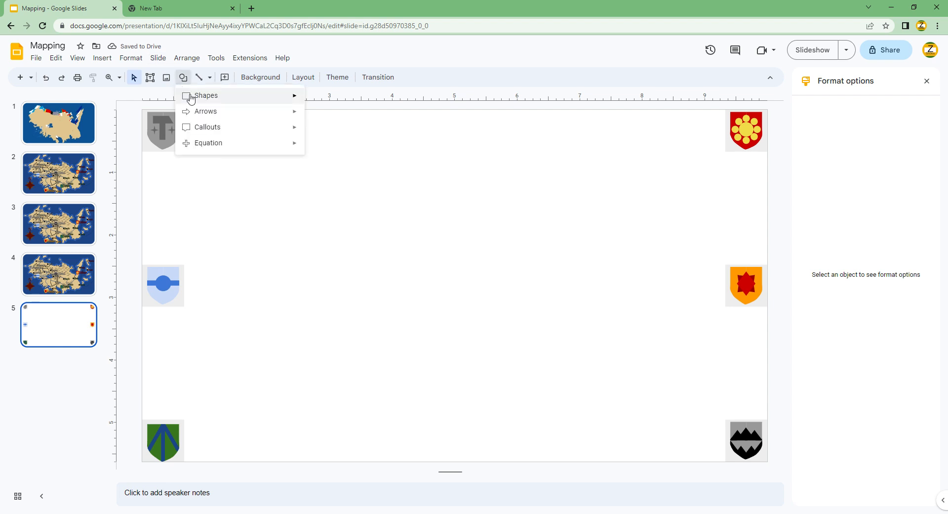
mouse_move(285, 101)
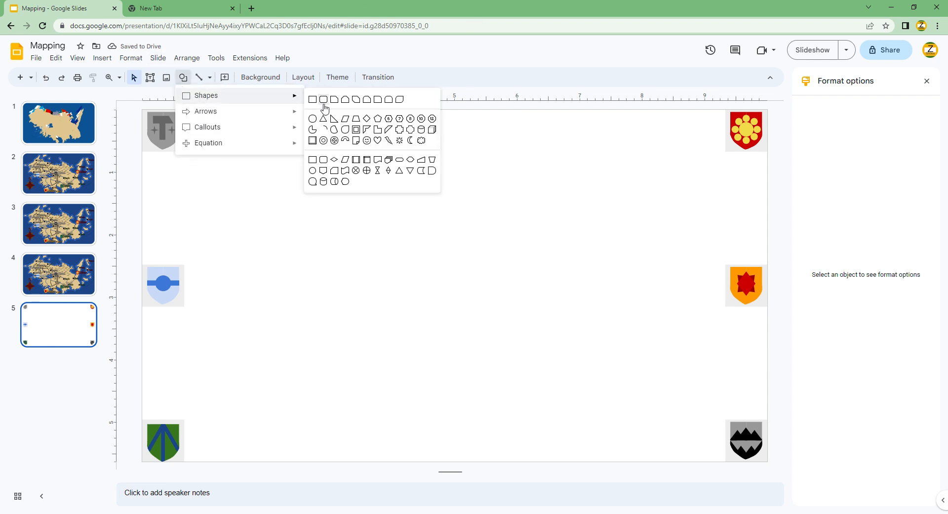
left_click(360, 129)
left_click_drag(509, 244, 297, 154)
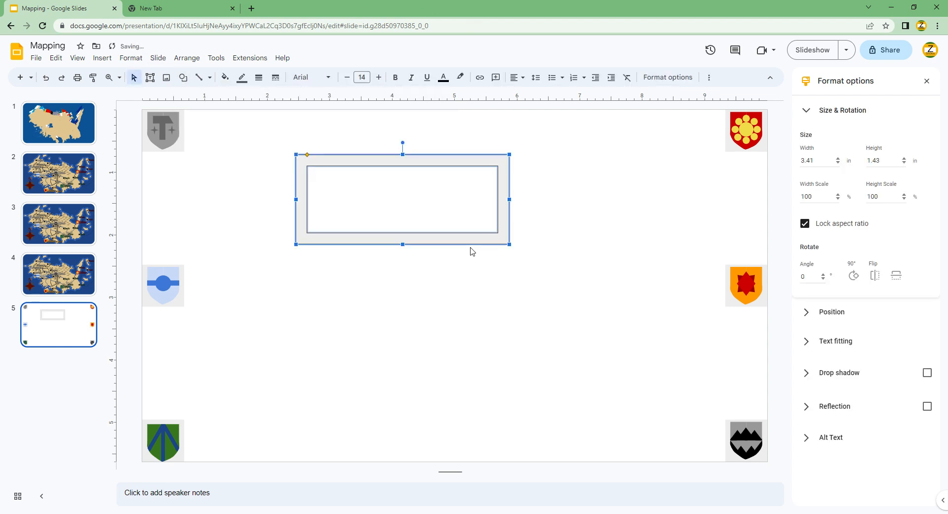
left_click_drag(538, 305, 544, 324)
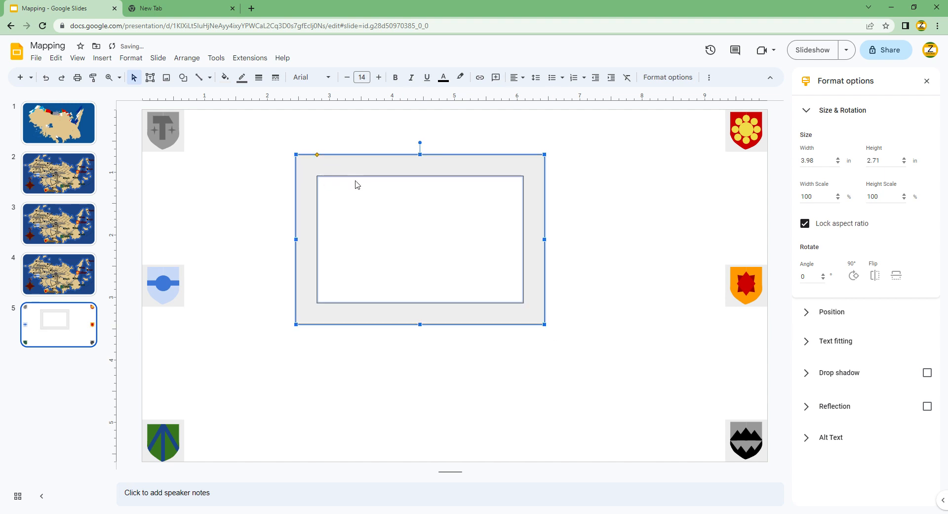
left_click_drag(317, 155, 302, 154)
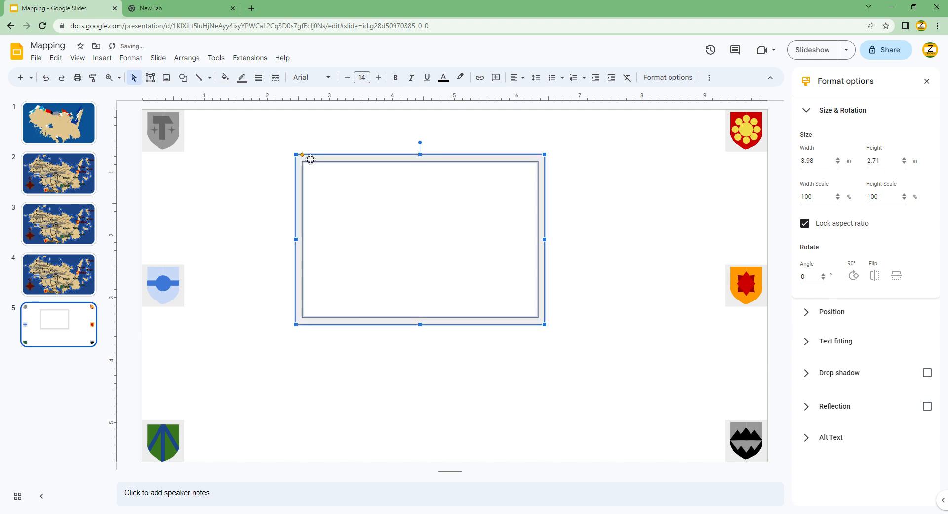
Enlarge the frame to about 9.84 by 5.54 in, centered just inside the slide edges, and thin its band.
left_click_drag(327, 164, 174, 119)
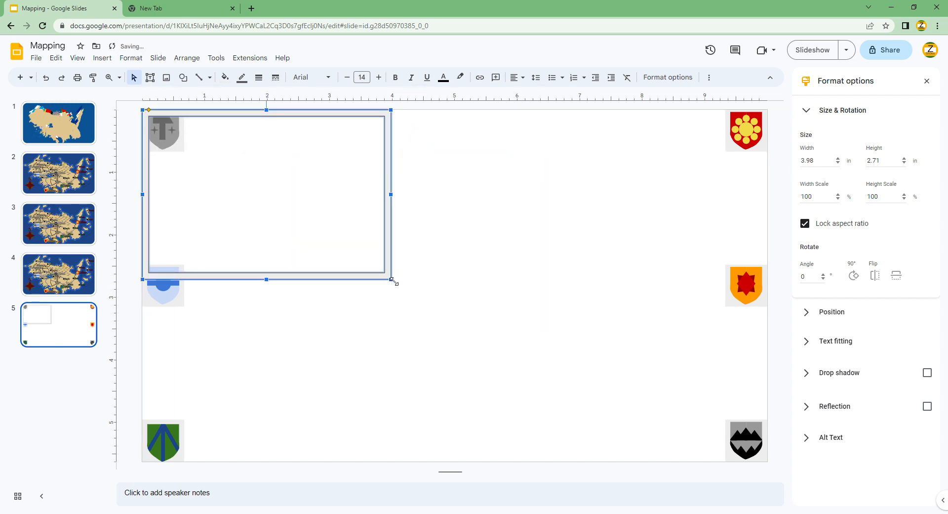
left_click_drag(392, 280, 767, 461)
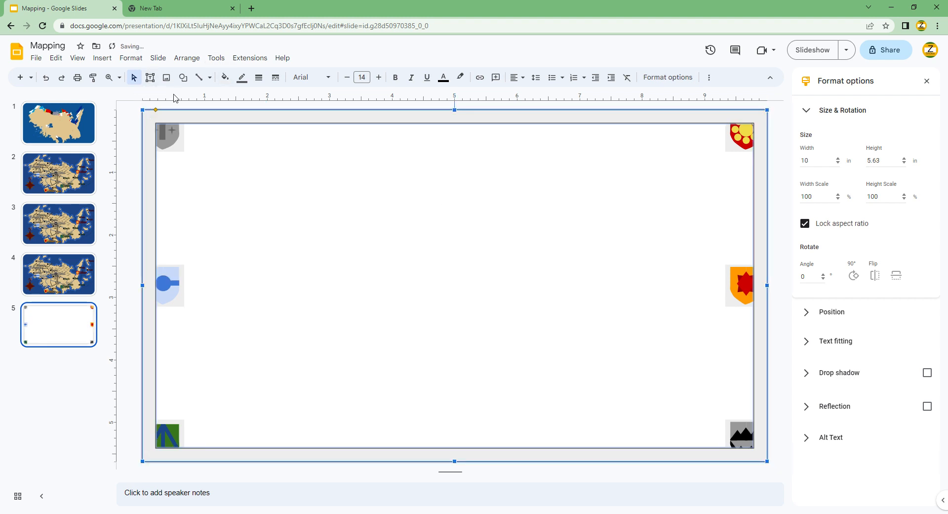
left_click_drag(147, 114, 151, 114)
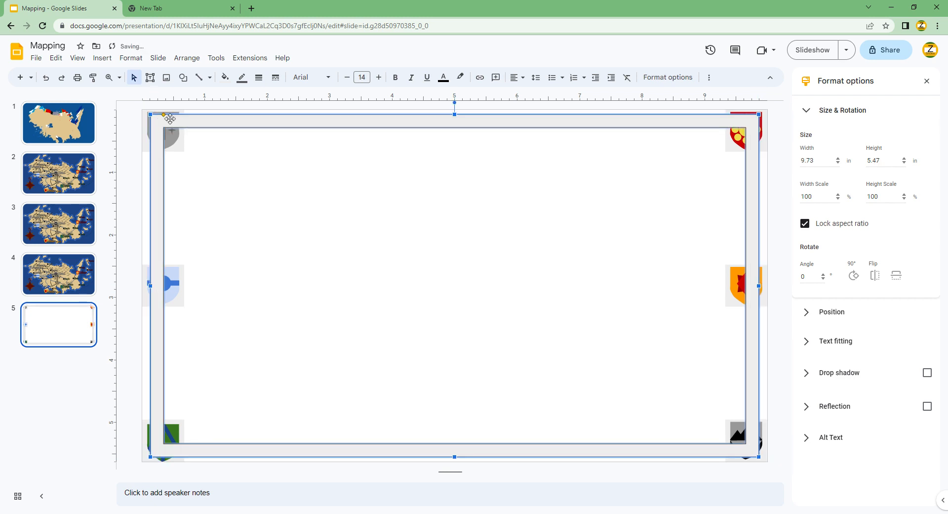
left_click_drag(171, 122, 150, 115)
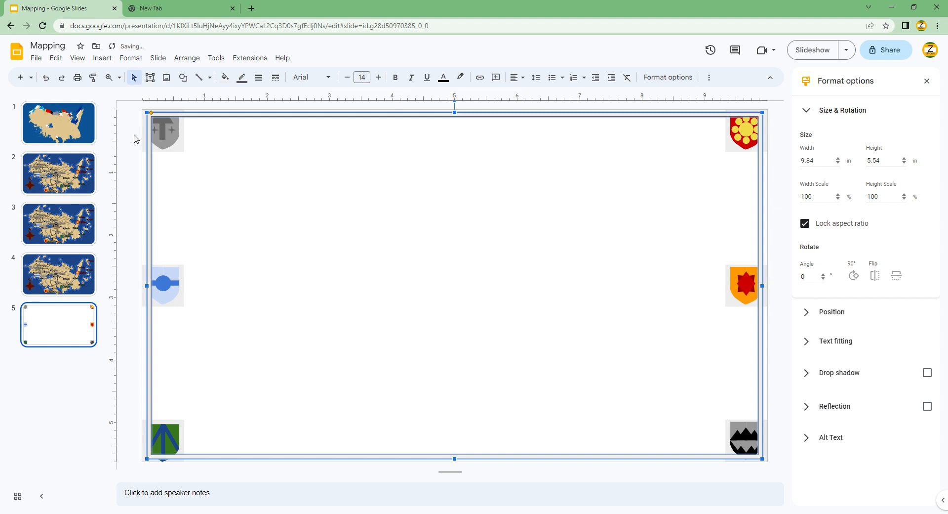
Duplicate the thin frame, shrink the copy to about 9.53 by 5.36 in inside the original and widen its band.
mouse_move(157, 138)
left_mouse_down()
mouse_move(184, 129)
mouse_move(162, 122)
left_mouse_up()
left_click_drag(152, 117, 160, 125)
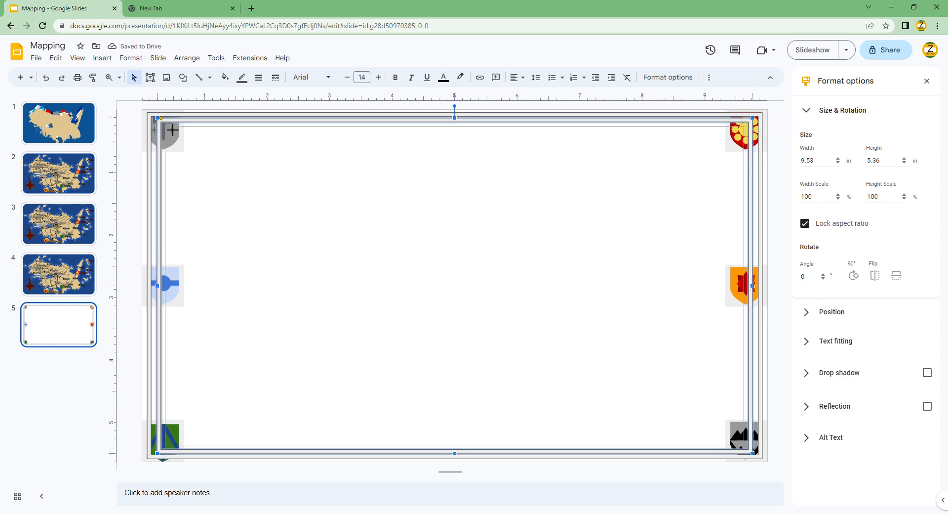
key("ctrl+d")
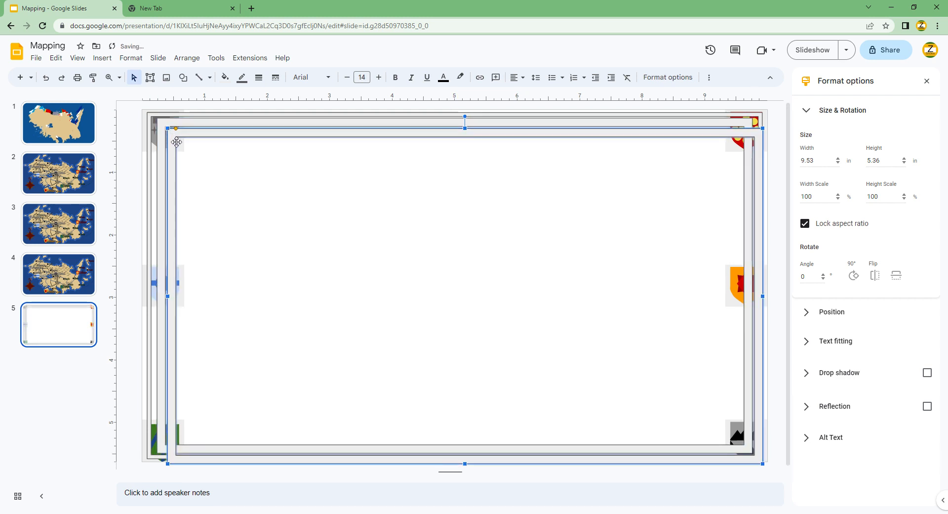
left_click_drag(177, 142, 169, 130)
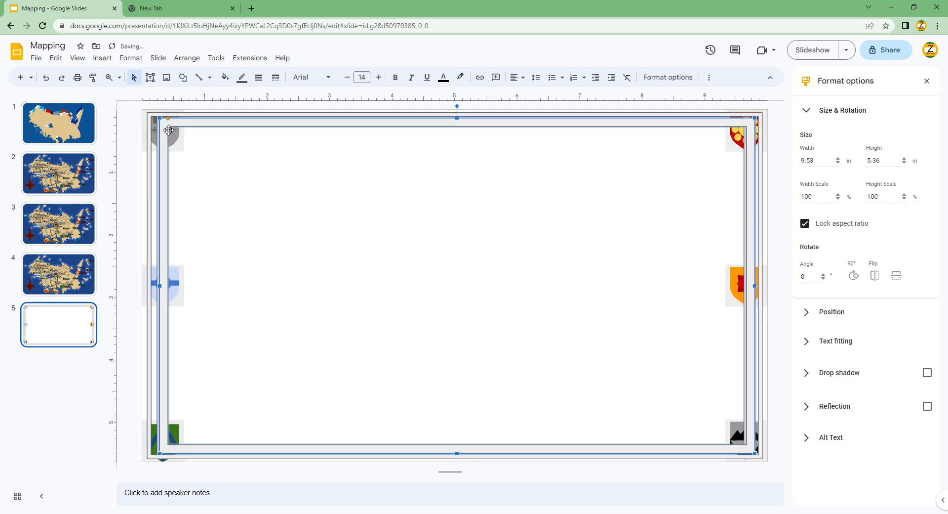
key("Delete")
Duplicate the outer frame as an innermost frame about 8.81 by 4.96 in, and send all three frames behind the shield tiles.
left_click(157, 126)
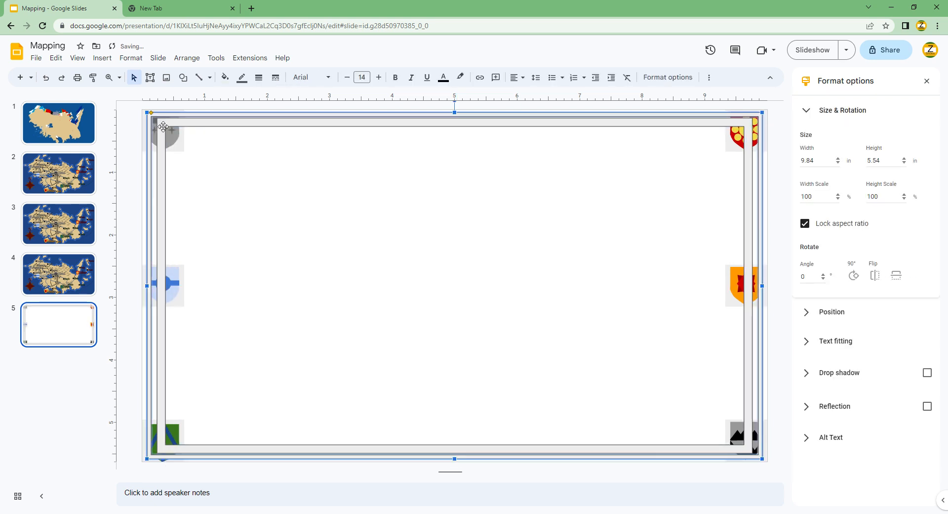
key("ctrl+d")
mouse_move(171, 130)
left_mouse_down()
mouse_move(168, 118)
mouse_move(165, 131)
mouse_move(179, 143)
left_mouse_up()
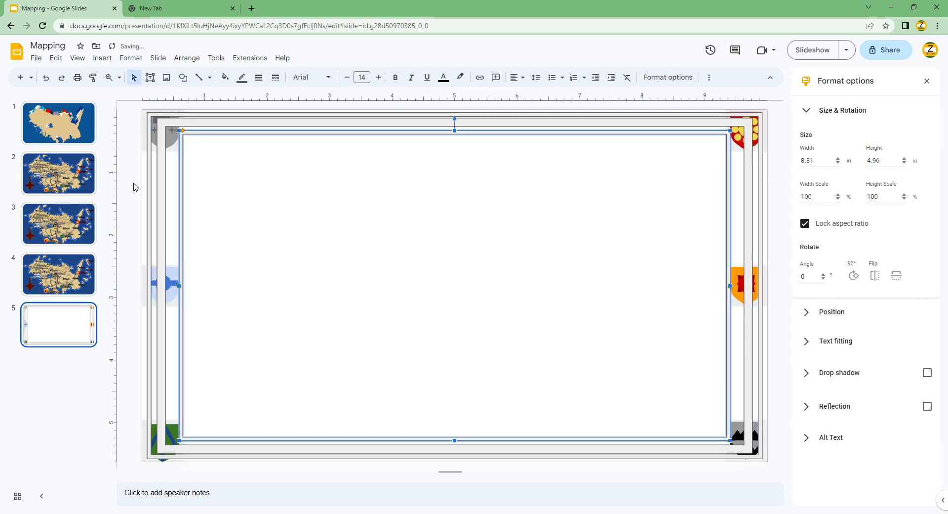
key("ctrl+z")
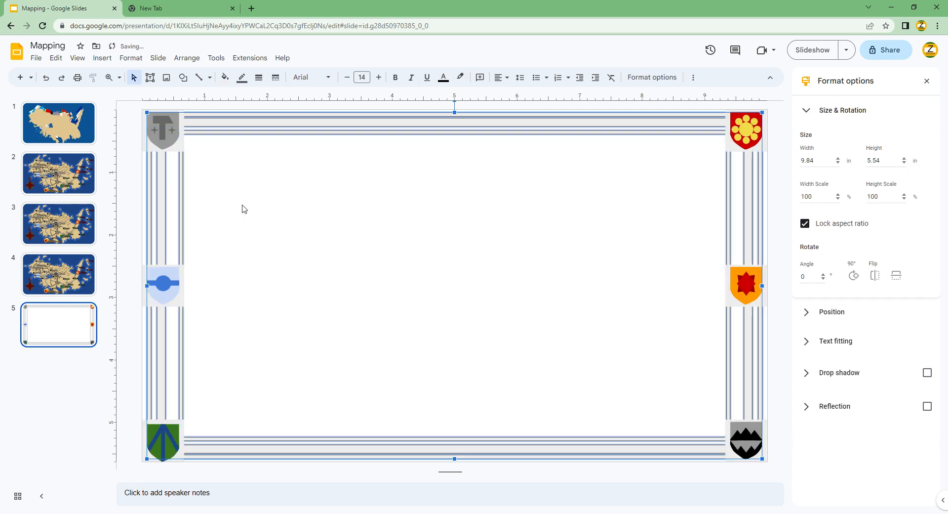
key("Escape")
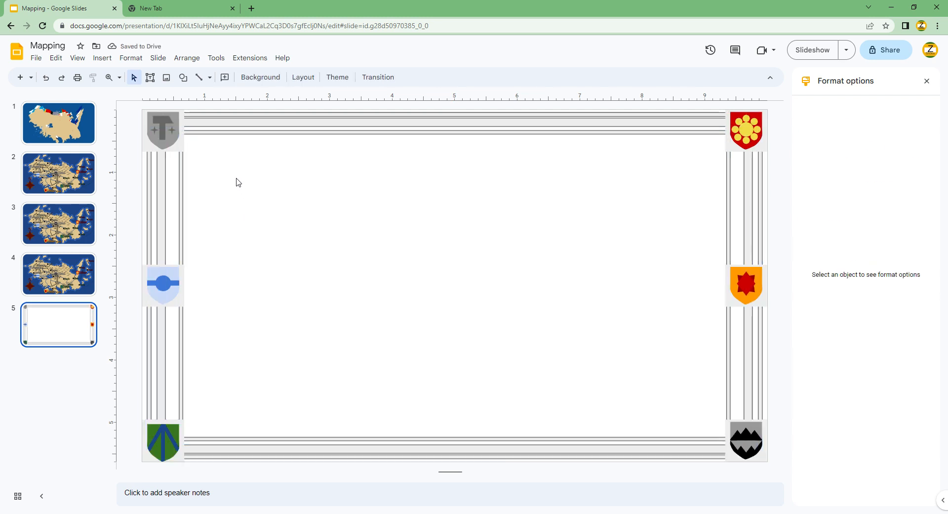
Widen the innermost frame symmetrically to about 9.07 in so its sides sit closer to the middle frame.
left_click(186, 176)
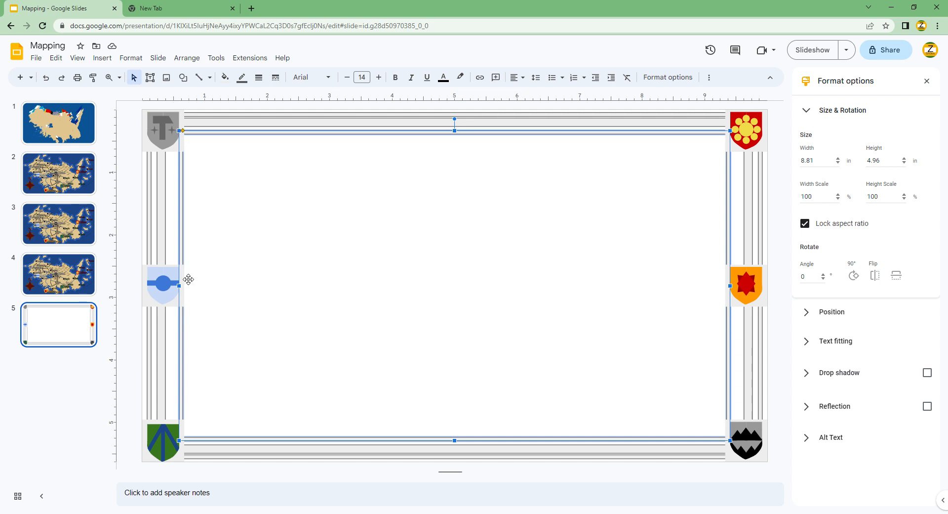
left_click_drag(183, 287, 177, 289)
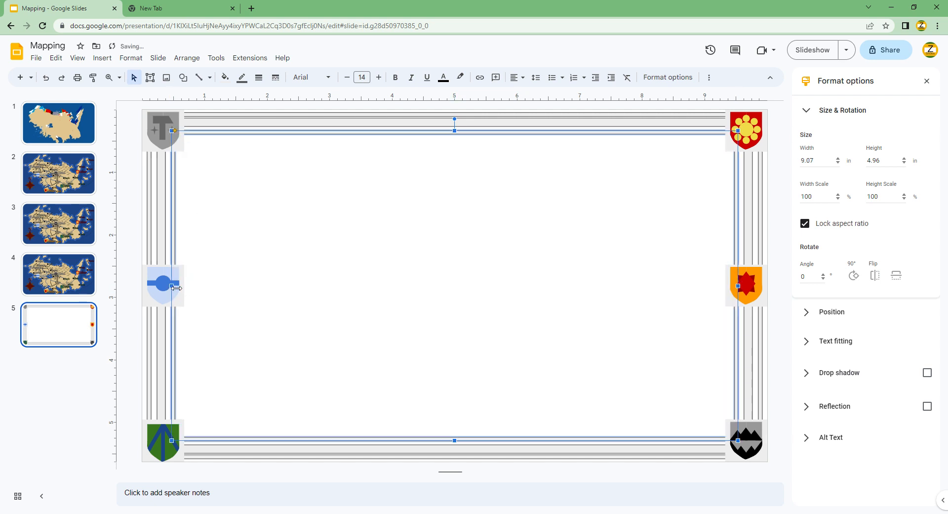
left_click(393, 238)
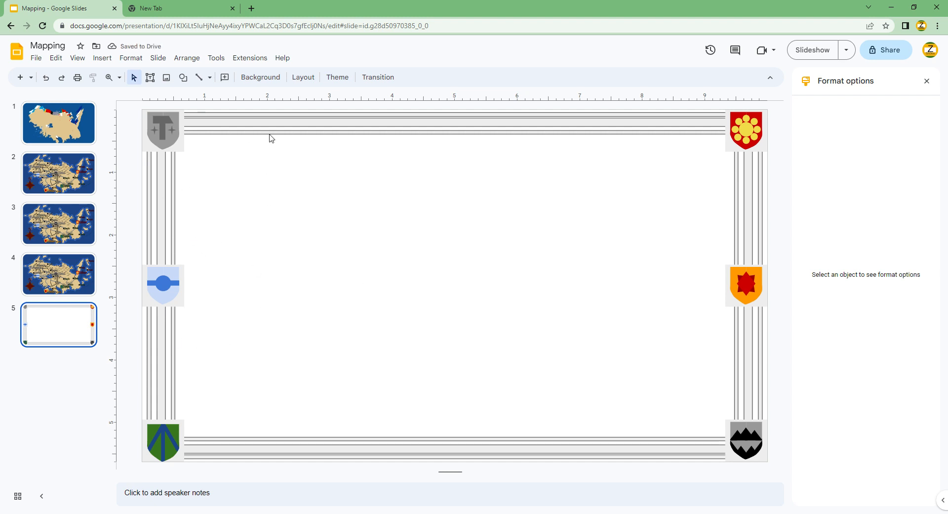
Reduce the middle frame's height to about 5.32 in to even out its spacing between the outer and inner frames.
left_click(233, 130)
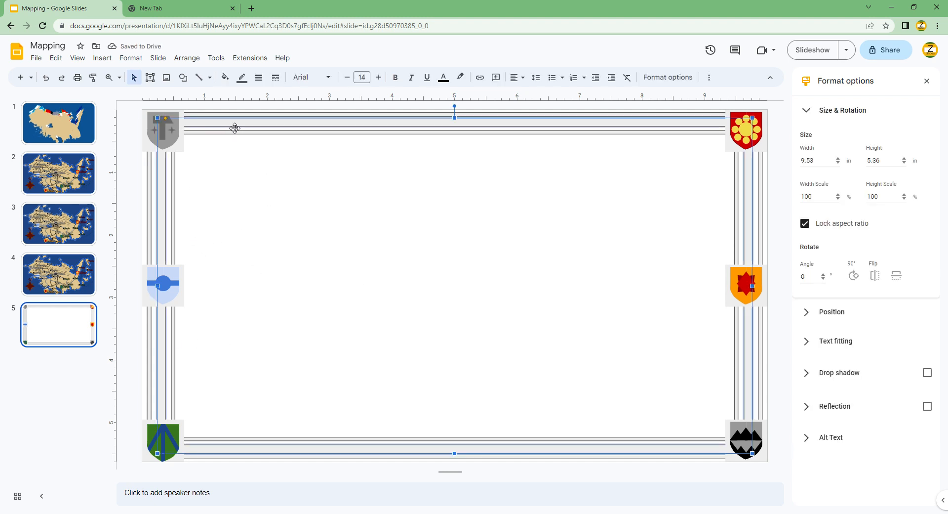
key("Delete")
left_click(445, 130)
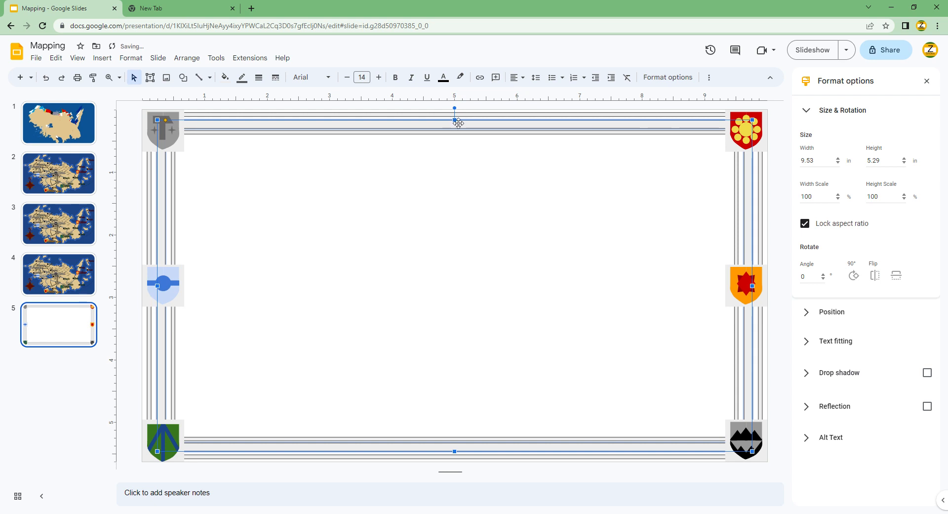
key("Delete")
left_click(458, 123)
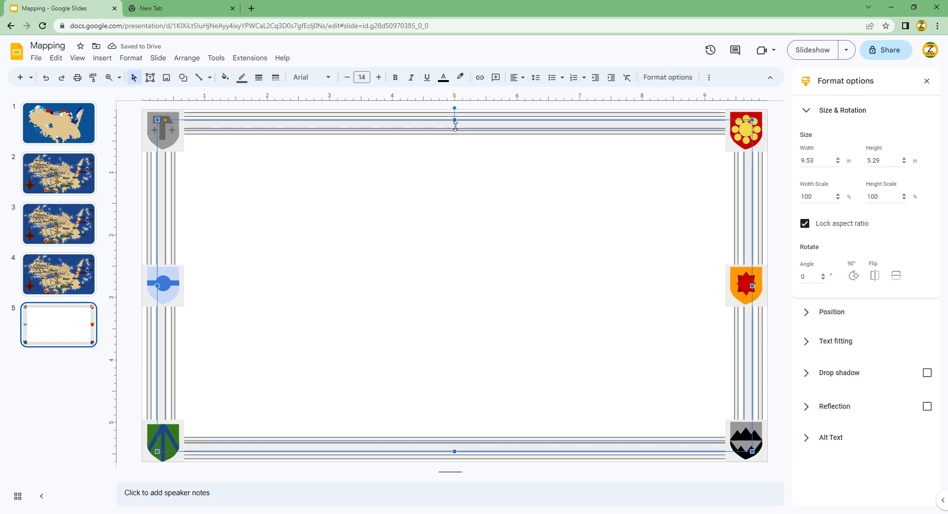
left_click_drag(455, 121, 456, 124)
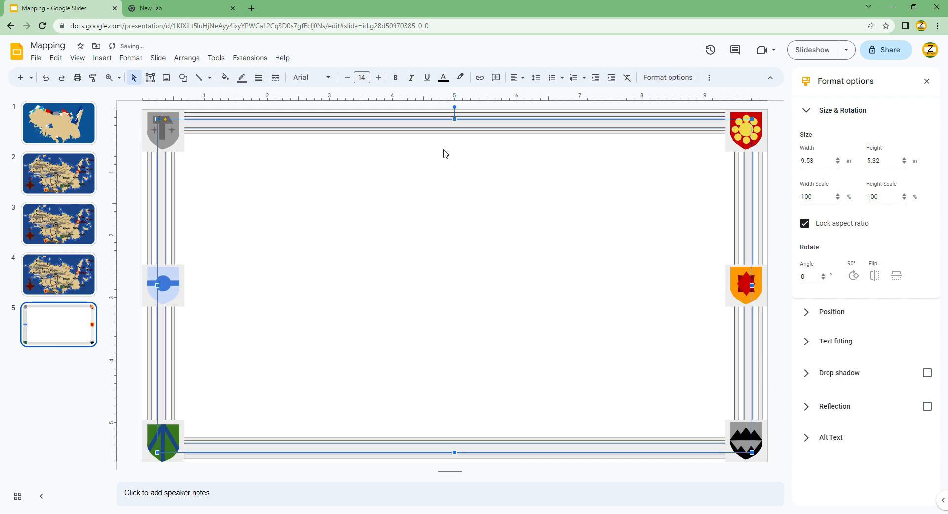
left_click(437, 160)
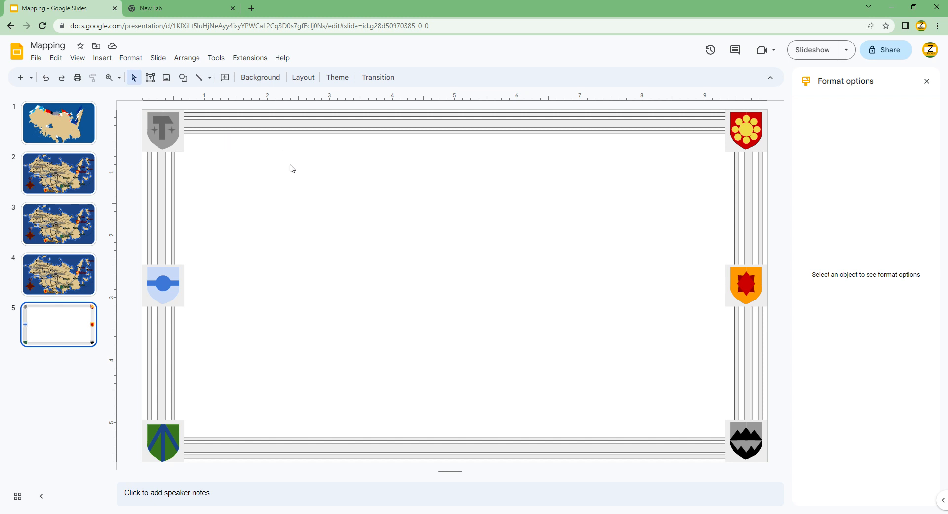
Fill the middle frame with the lighter of the two custom dark brown colors.
left_click(217, 116)
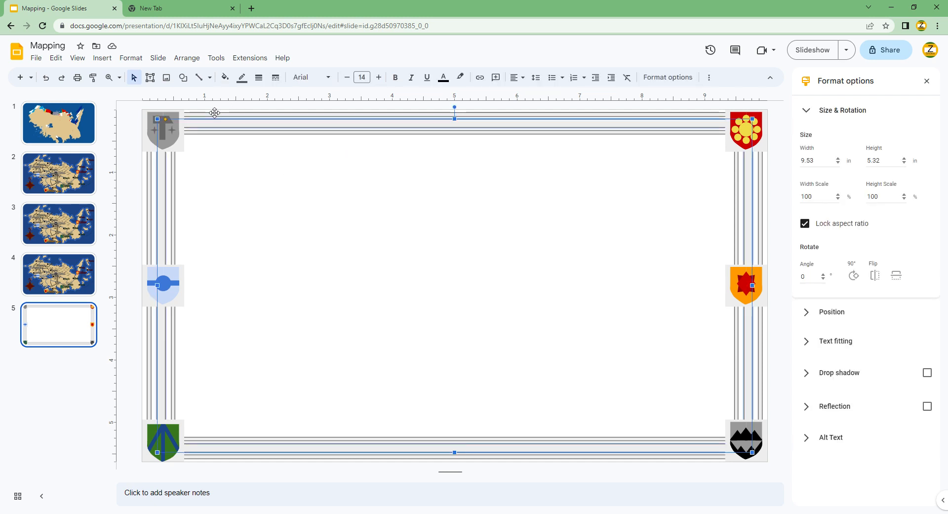
left_click(225, 77)
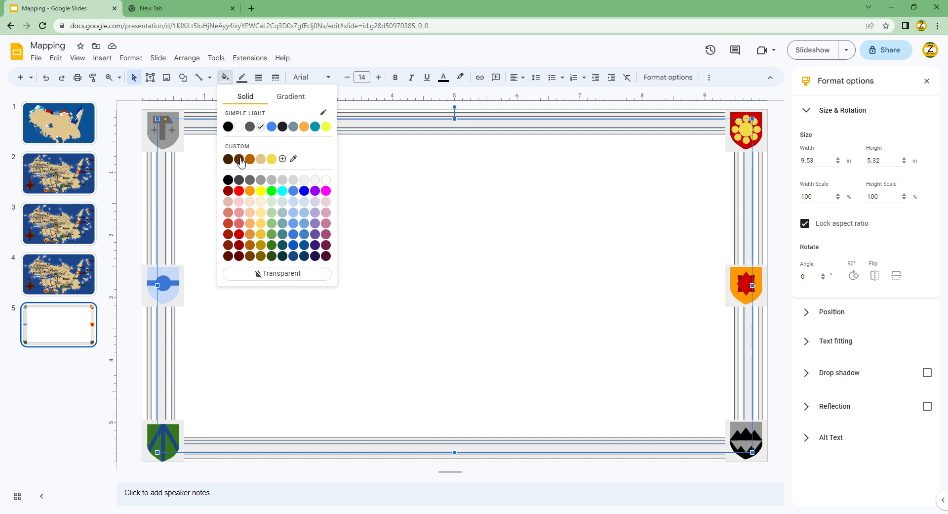
left_click(239, 159)
Fill the outer and innermost frames with the darkest custom brown.
left_click(199, 115)
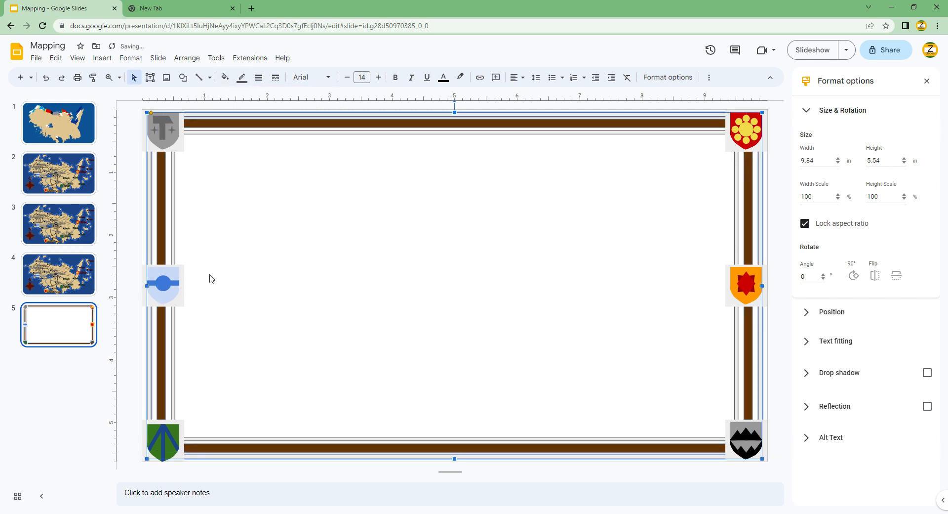
left_click(225, 77)
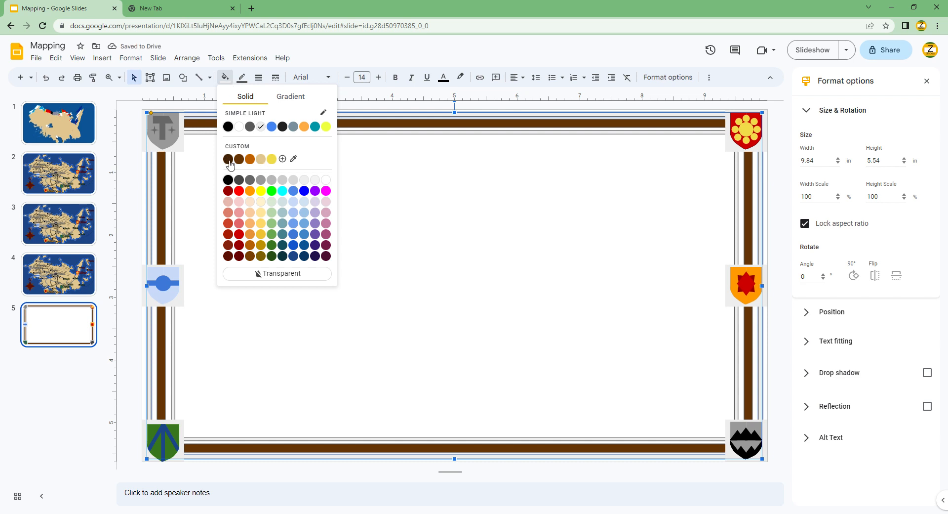
left_click(196, 130)
left_click(195, 131)
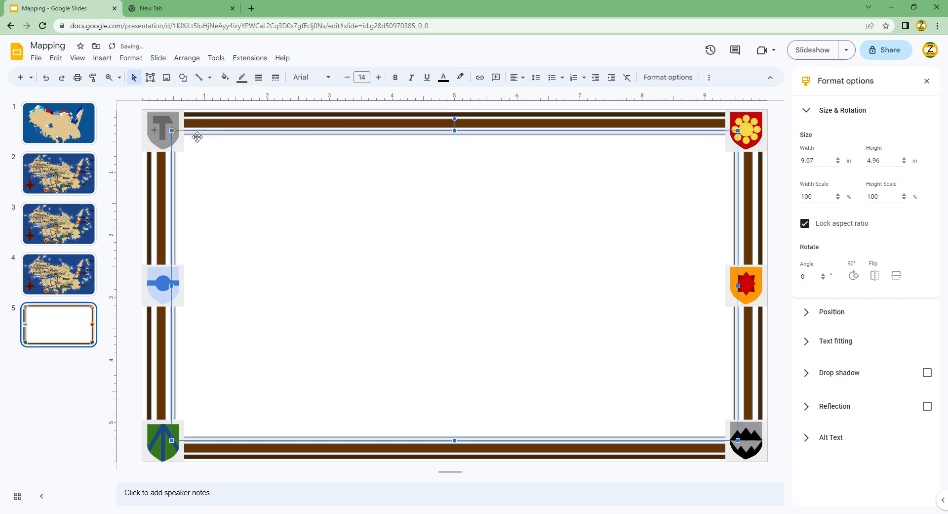
left_click(225, 77)
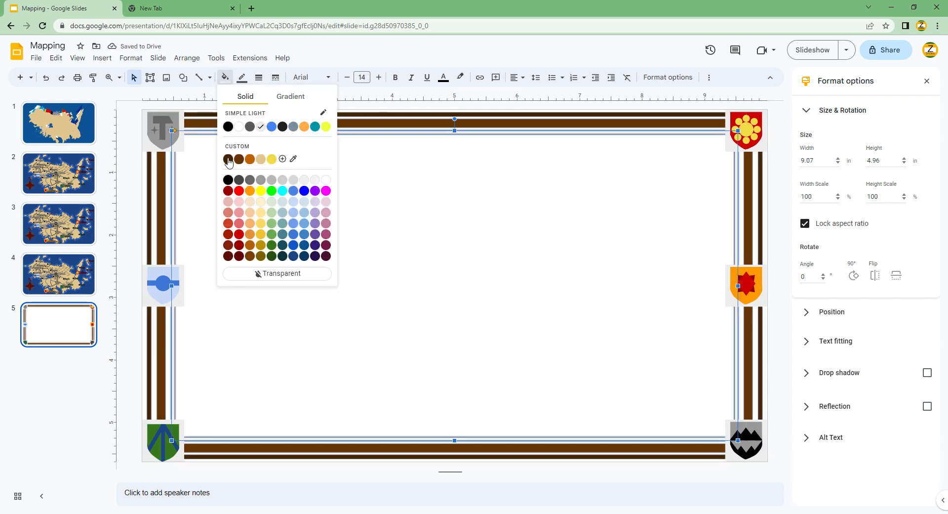
left_click(226, 159)
left_click(223, 159)
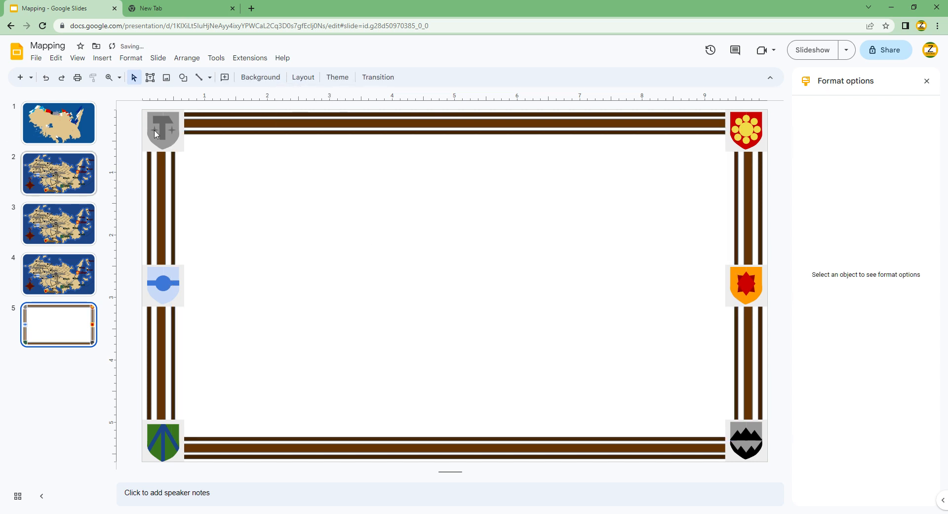
Fill all six square tiles behind the shields with the lighter of the two custom dark browns.
left_click(148, 148)
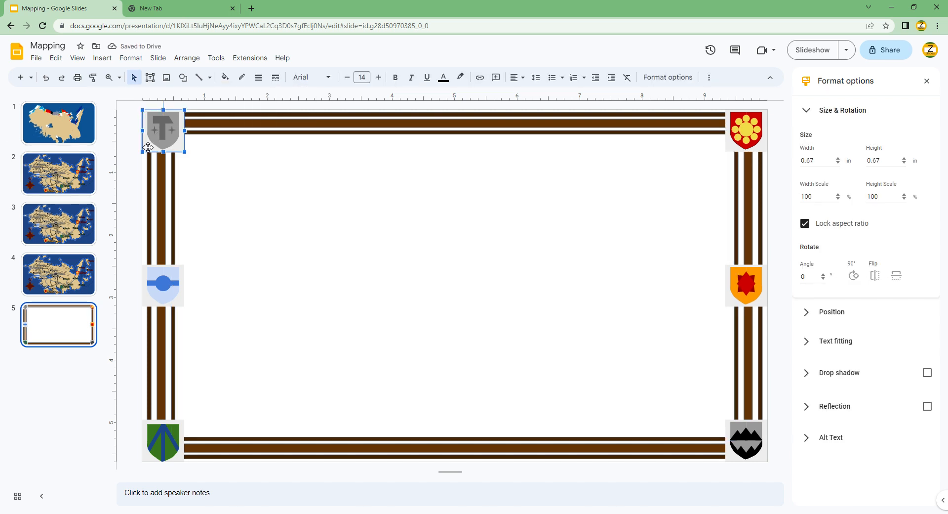
left_click(184, 303)
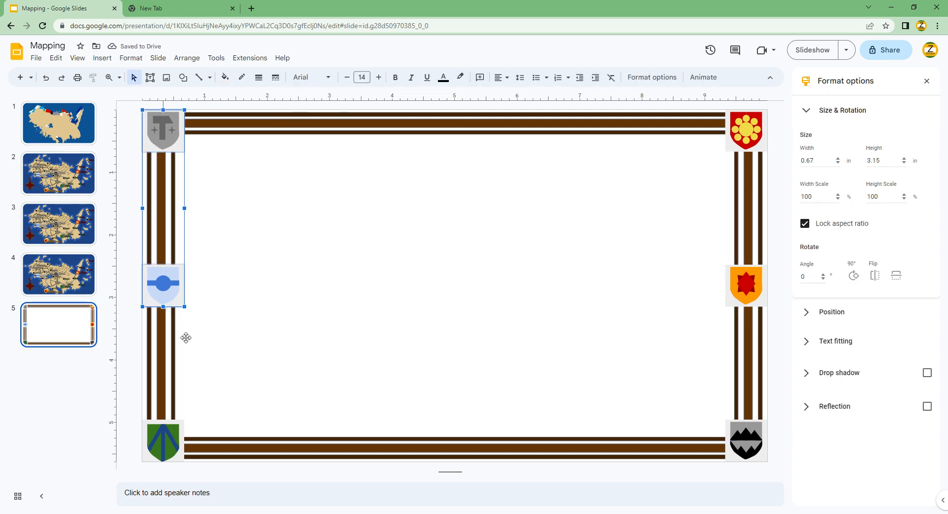
left_click(184, 429, "shift")
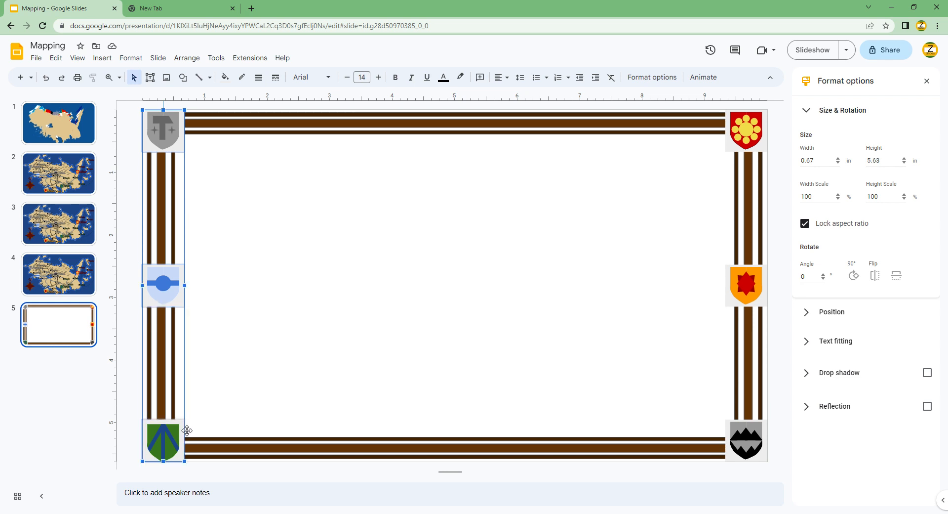
left_click(733, 441, "shift")
left_click(732, 305, "shift")
left_click(738, 156, "shift")
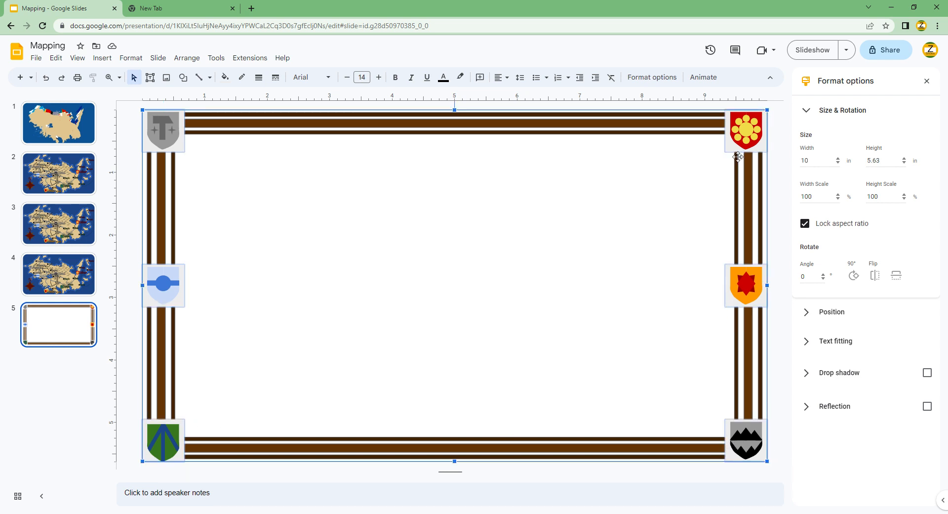
left_click(225, 77)
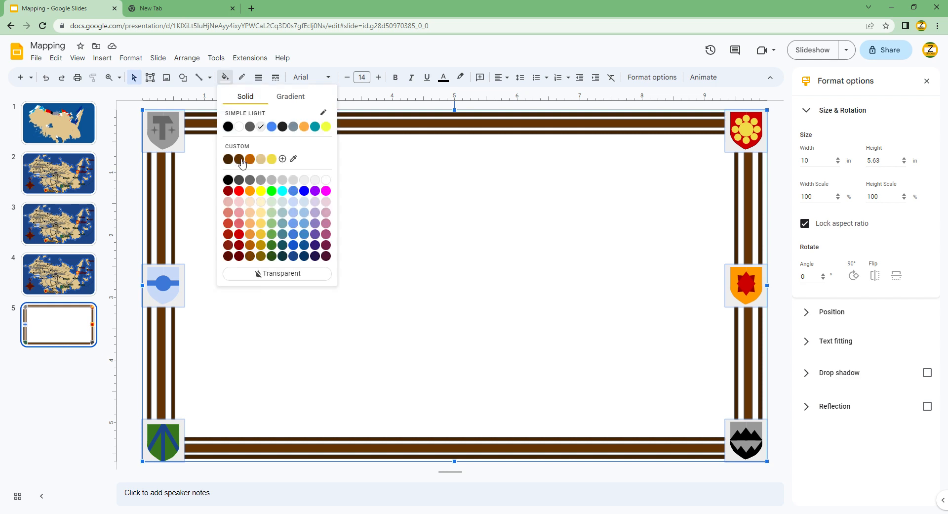
left_click(236, 162)
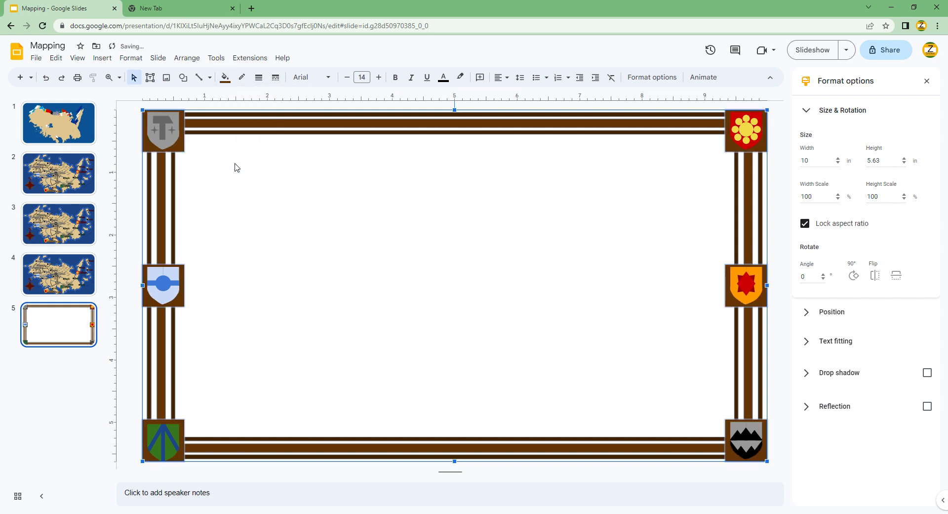
left_click(200, 175)
Insert a frame shape about 2.98 by 1.62 in, starting at the slide's upper-left corner.
left_click(183, 78)
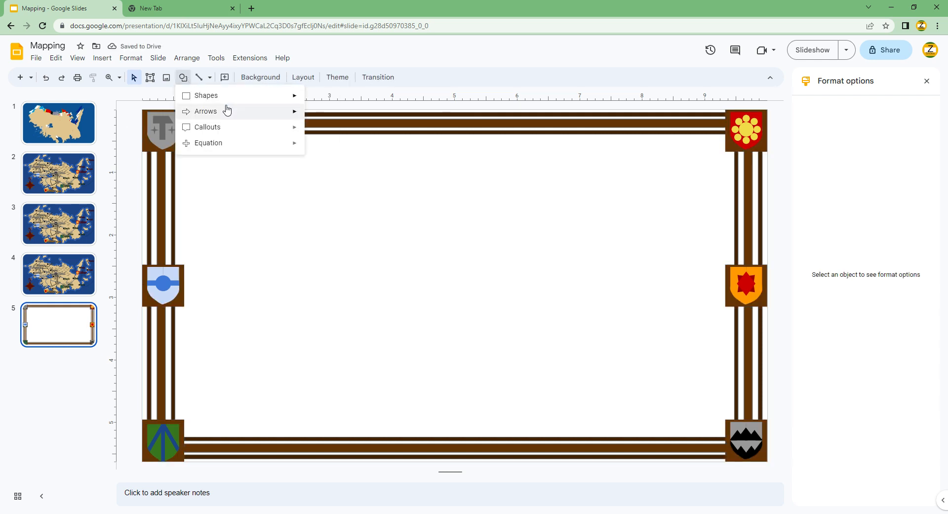
mouse_move(266, 99)
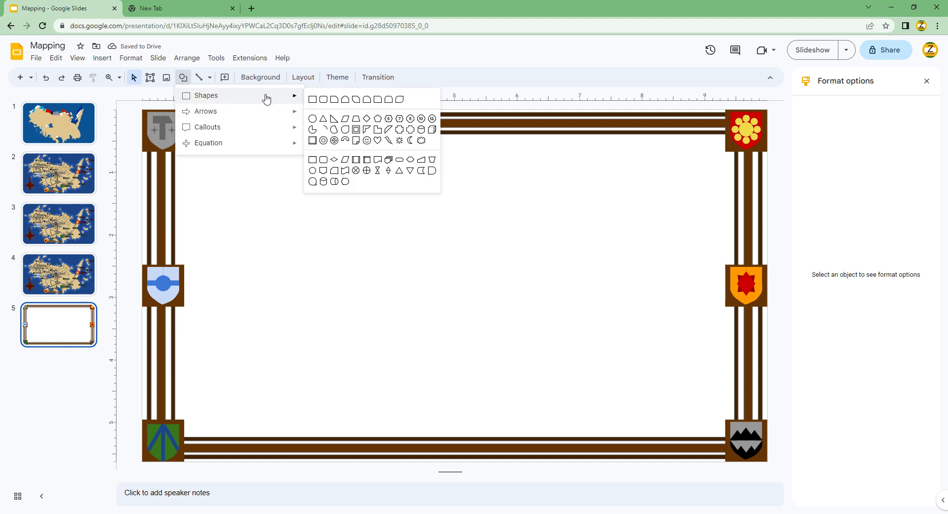
left_click(362, 131)
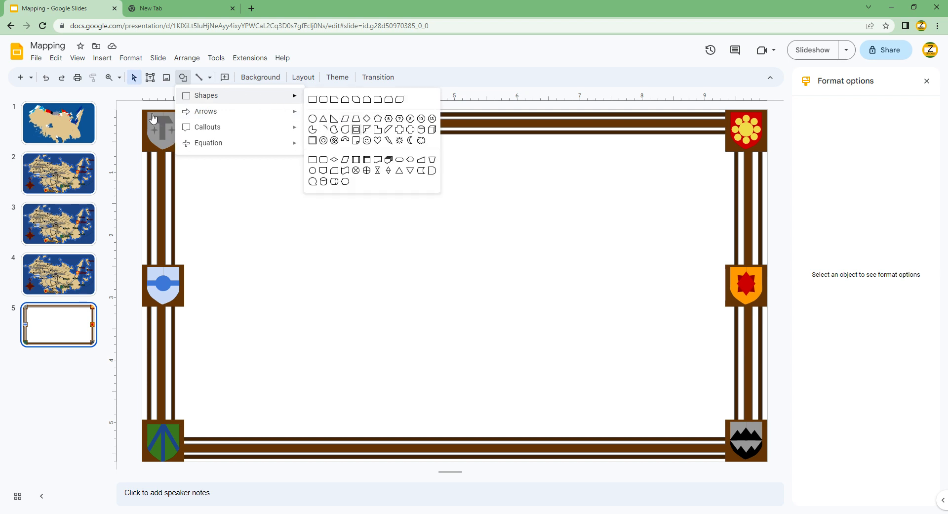
left_click(314, 195)
left_click_drag(362, 195, 199, 118)
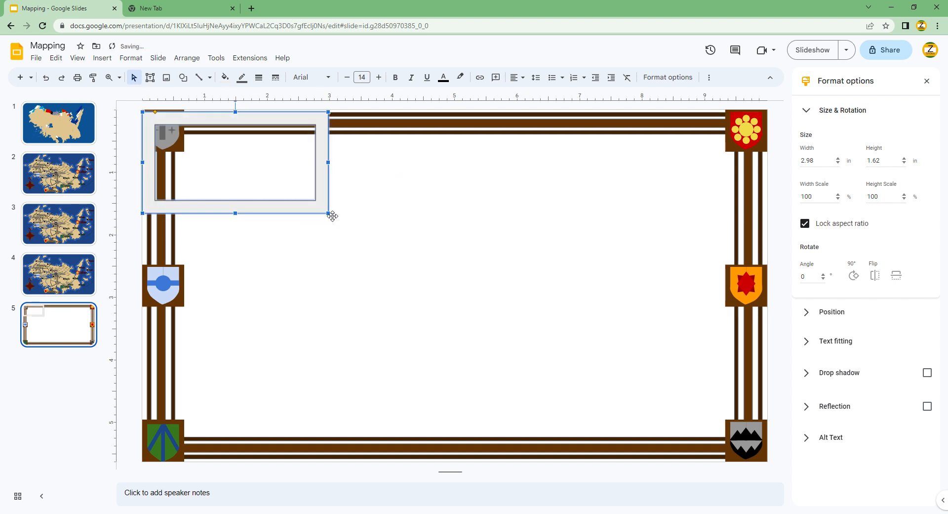
Stretch the new frame to cover the whole slide at 10 by 5.63 in and send it behind the other border shapes.
left_click_drag(328, 213, 770, 463)
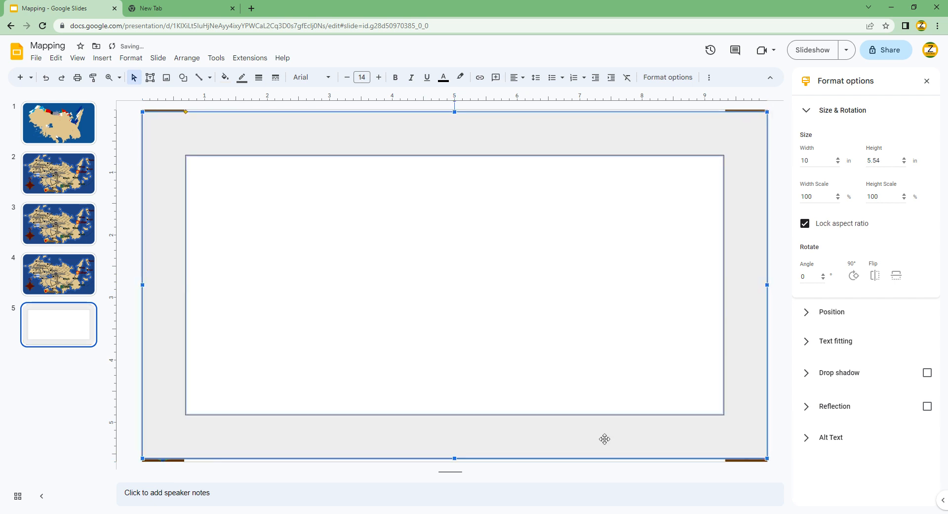
left_click_drag(456, 469, 458, 465)
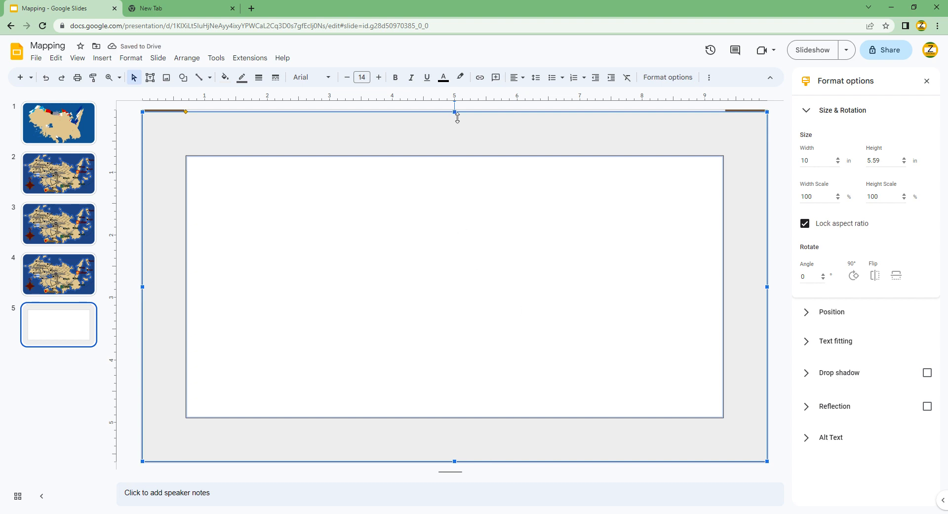
left_click_drag(457, 118, 466, 114)
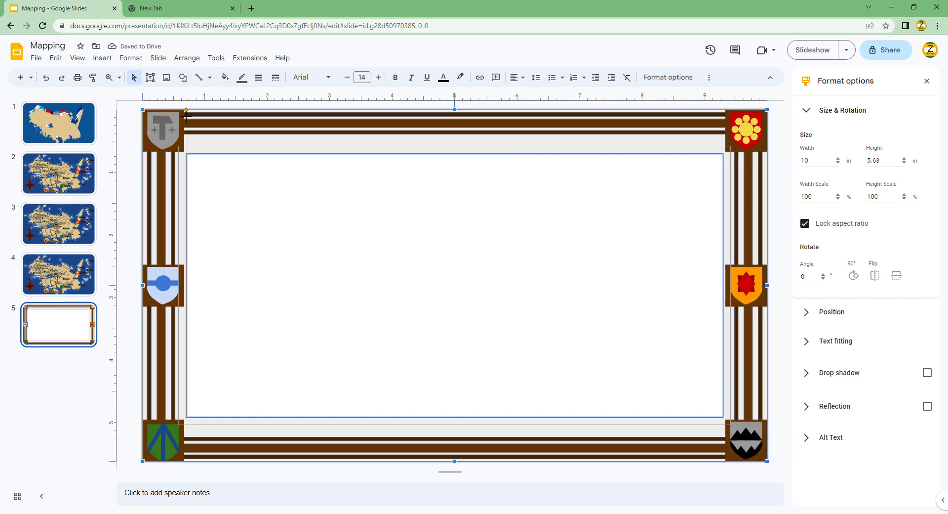
Thin the backing frame's band so its inner edge lies just outside the innermost frame and slightly short of the tiles' inner edges.
left_click_drag(186, 115, 178, 114)
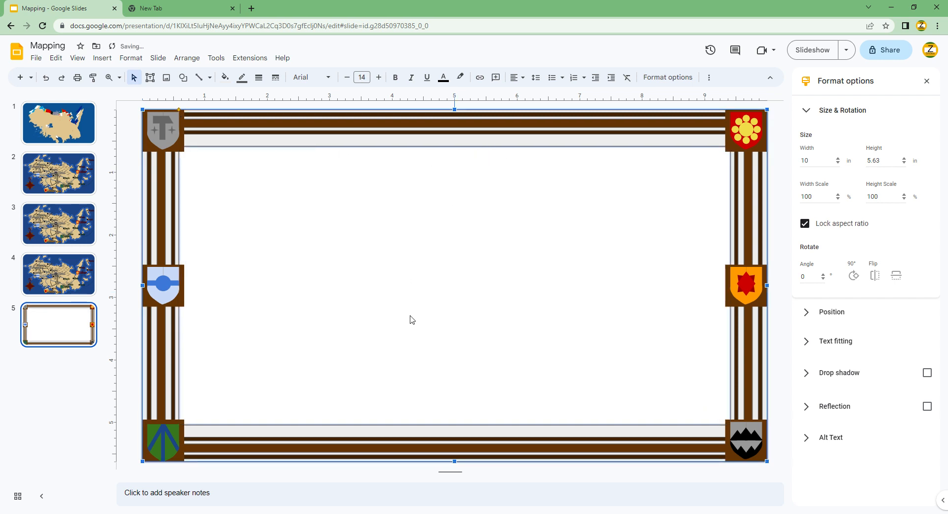
left_click(308, 226)
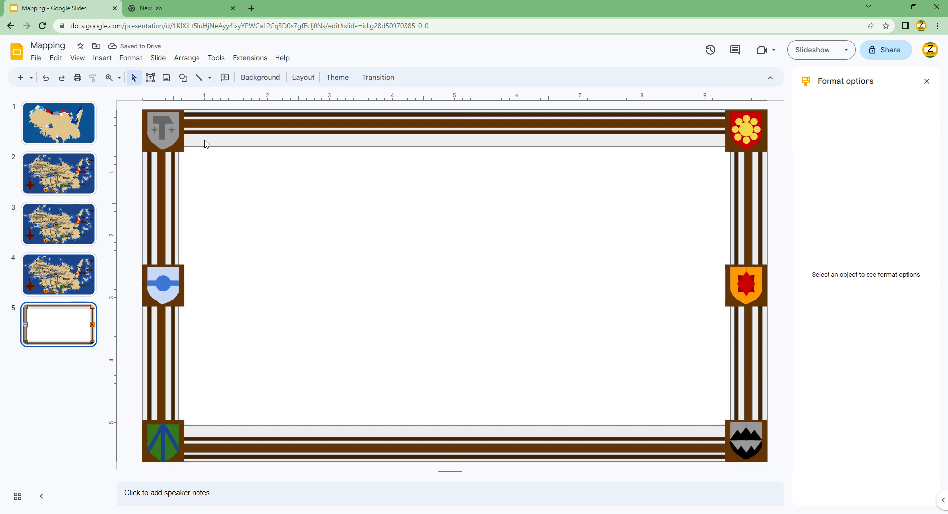
left_click(206, 144)
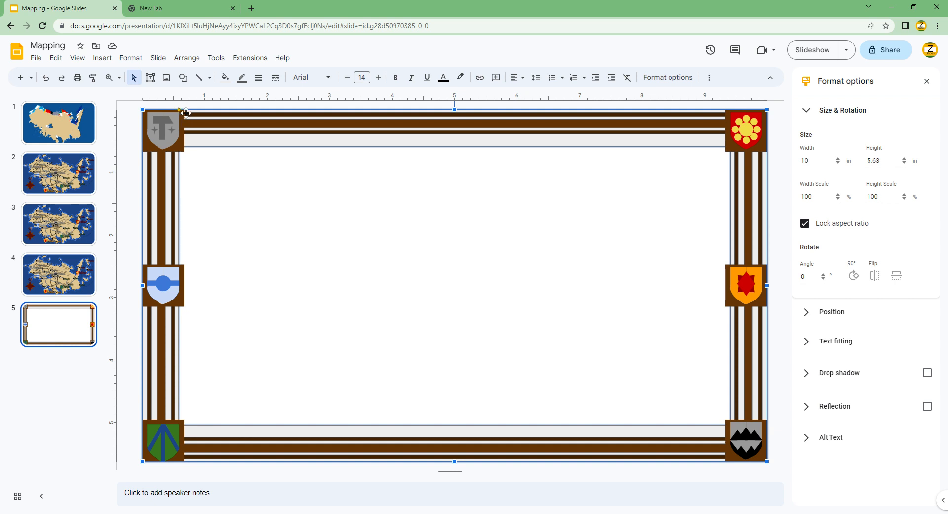
left_click_drag(186, 113, 186, 118)
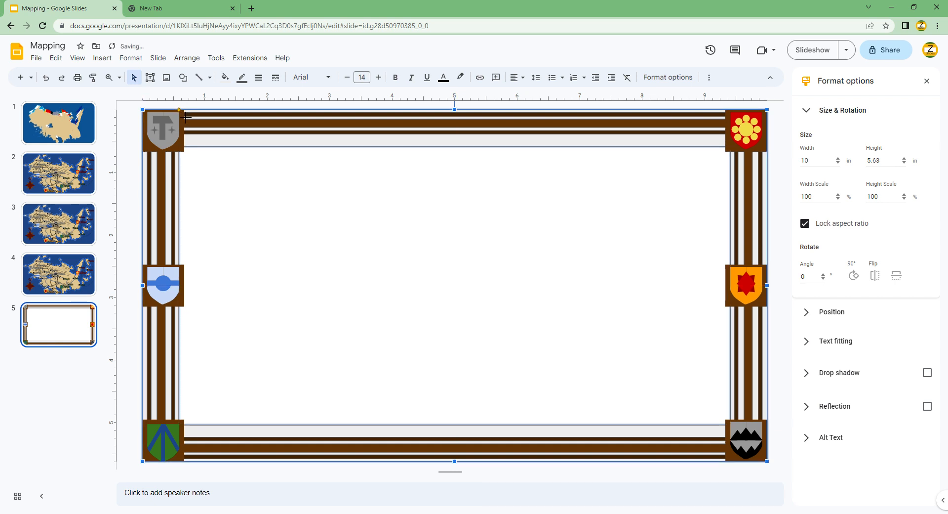
left_click(202, 168)
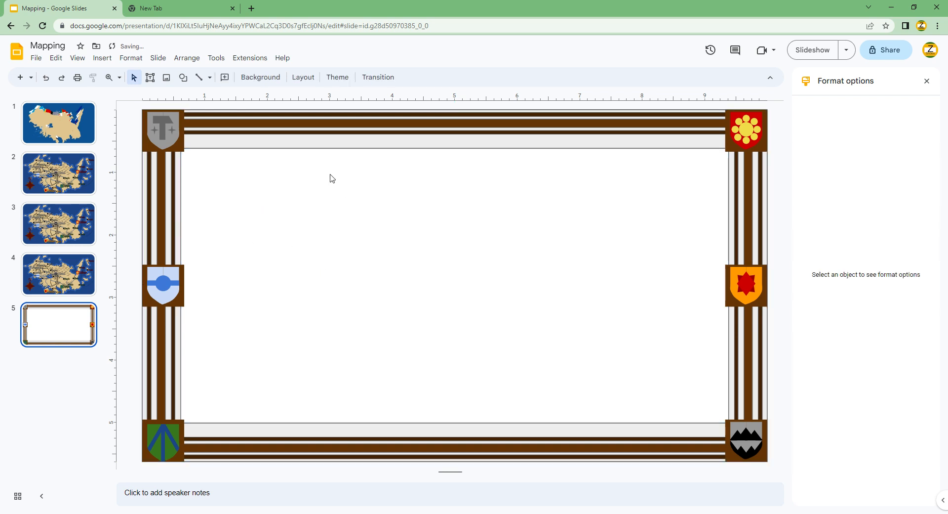
Fill the backing frame with the same custom dark brown as the shield tiles.
left_click(275, 150)
left_click(224, 78)
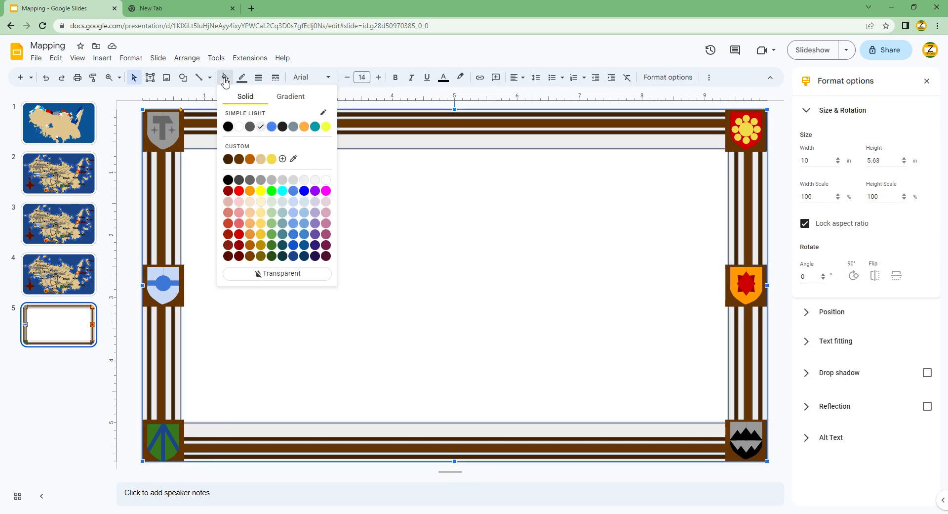
left_click(294, 159)
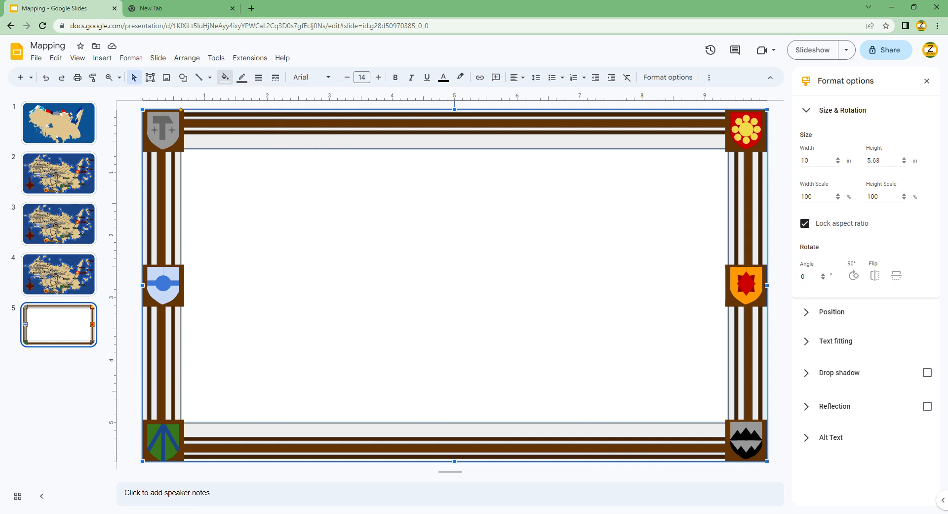
left_click(182, 133)
Fill the backing frame with a new lighter custom brown, #915c24.
left_click(224, 77)
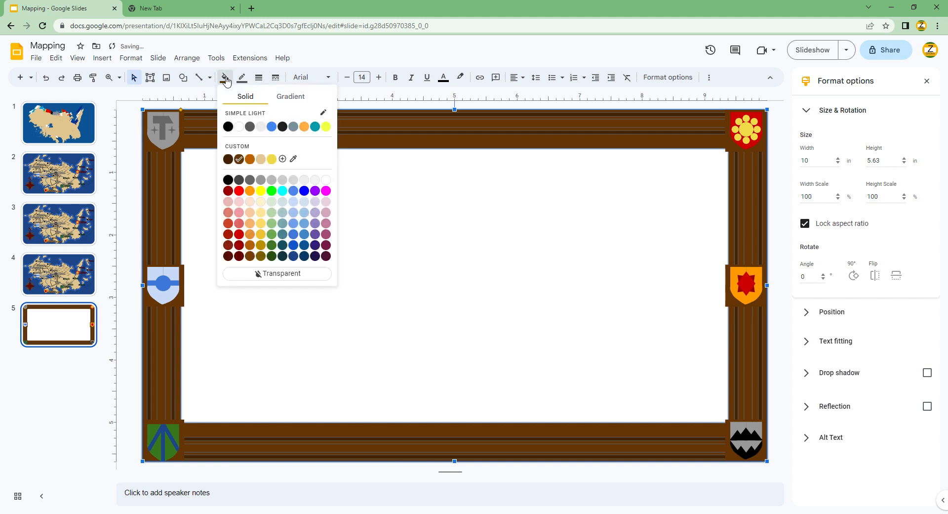
left_click(282, 159)
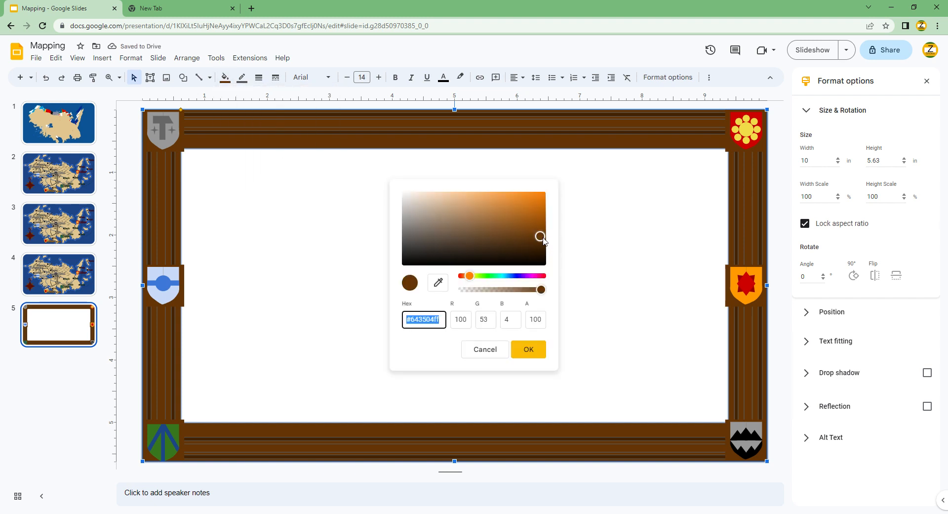
left_click_drag(531, 236, 512, 225)
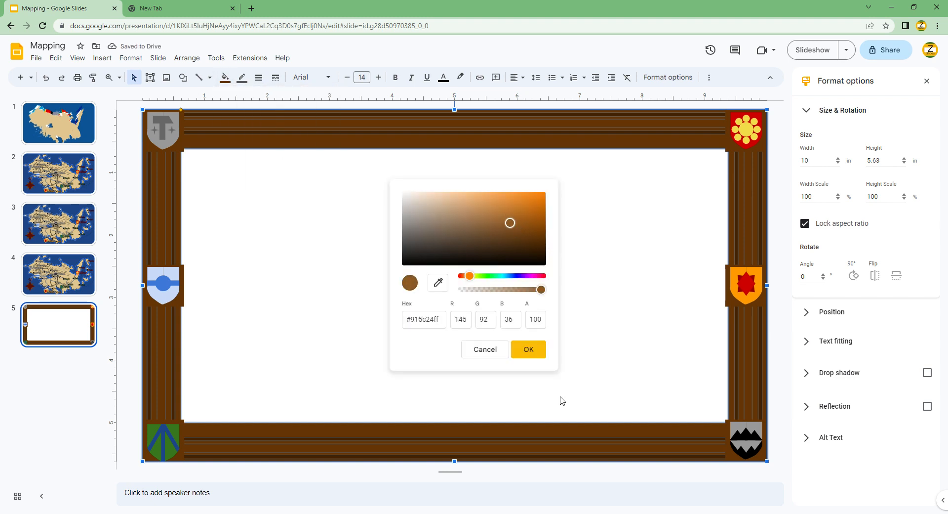
left_click(528, 350)
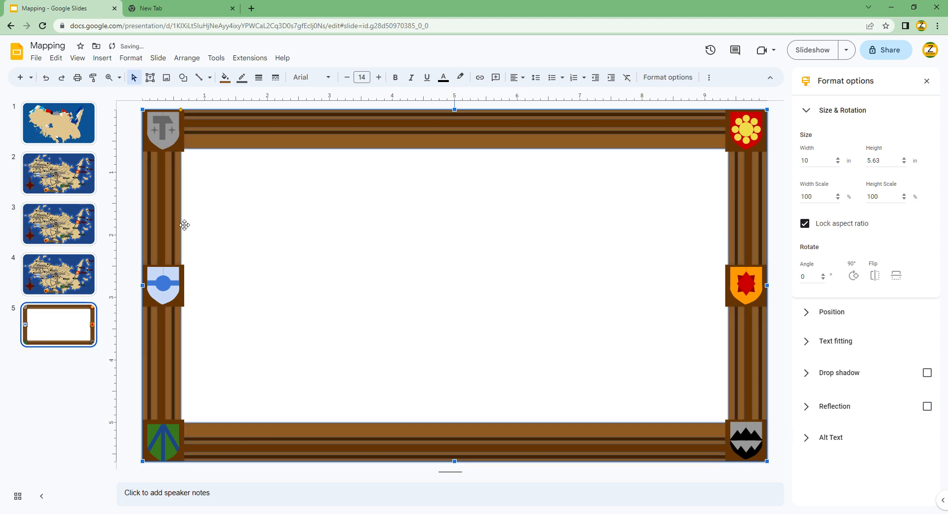
left_click(135, 125)
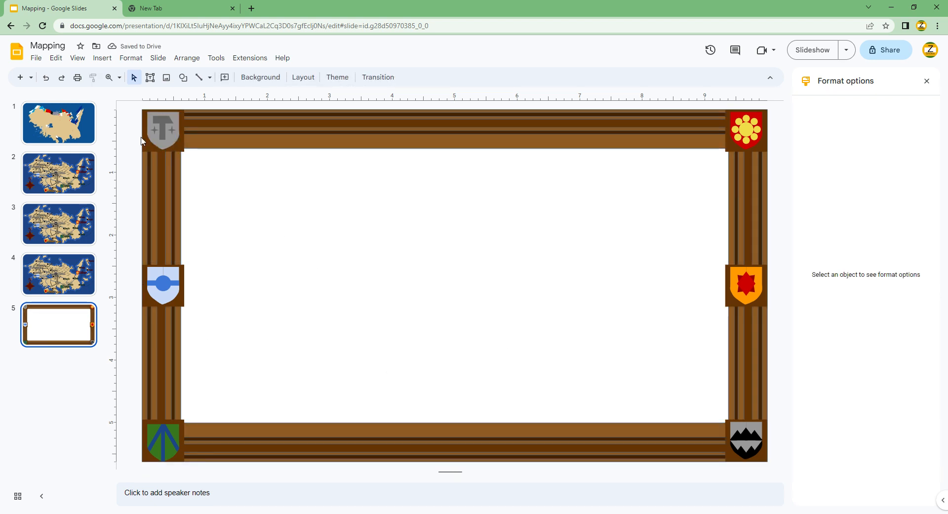
Reduce the innermost frame's height symmetrically to about 4.85 in.
left_click(456, 186)
right_click(459, 130)
left_click(253, 222)
left_click(286, 137)
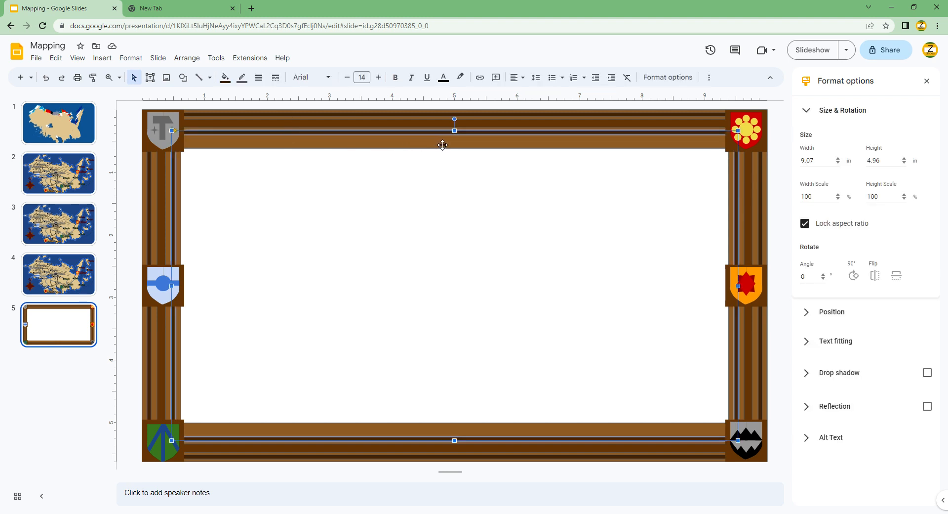
left_click_drag(455, 134, 458, 140)
left_click(334, 192)
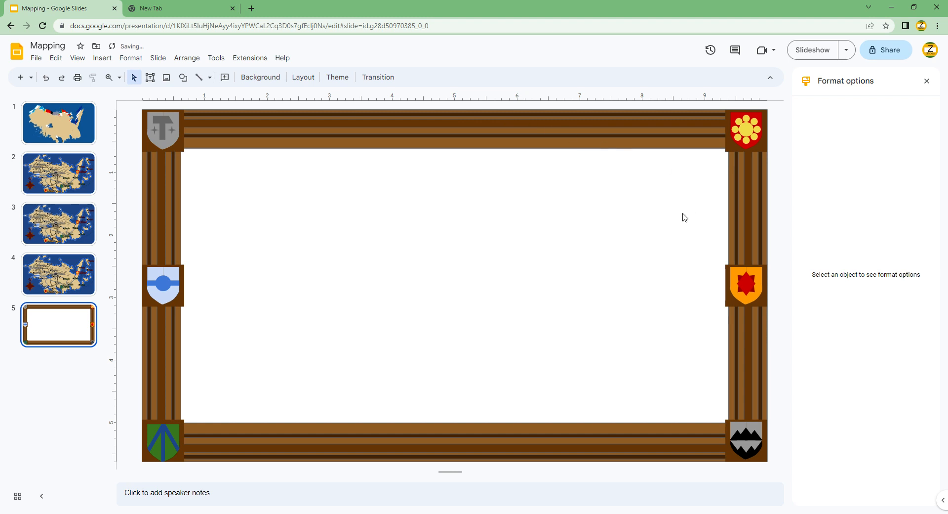
Shorten the innermost frame a little more and fine-tune the middle frame's band thickness to balance the stripes.
key("ctrl+a")
left_click(293, 330)
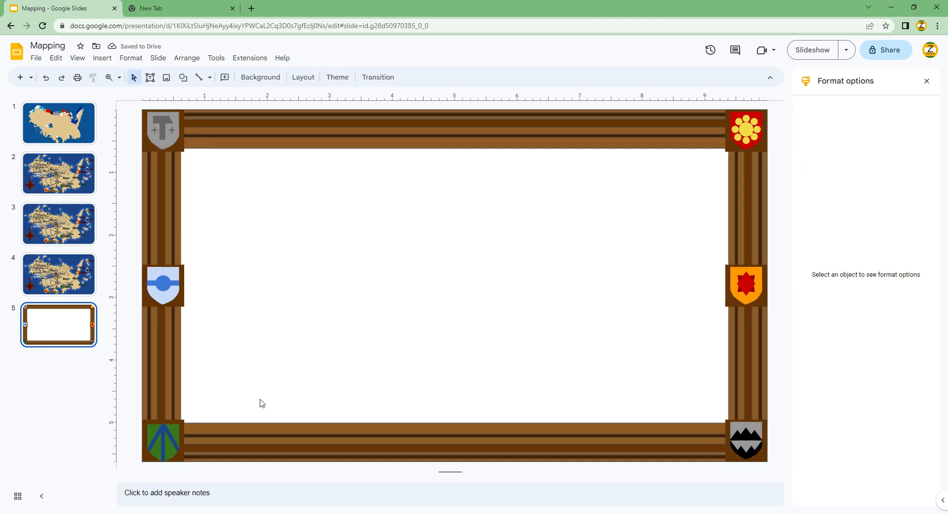
left_click(246, 439)
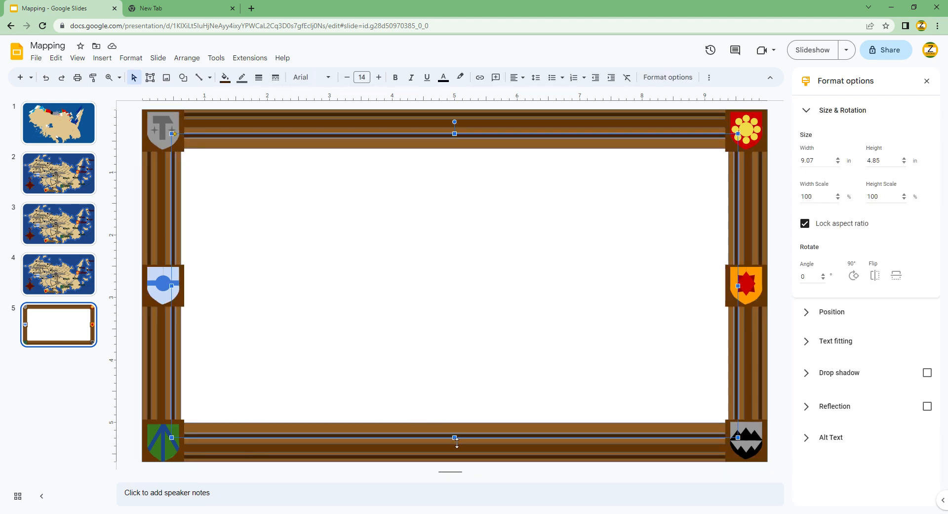
left_click_drag(455, 437, 455, 452)
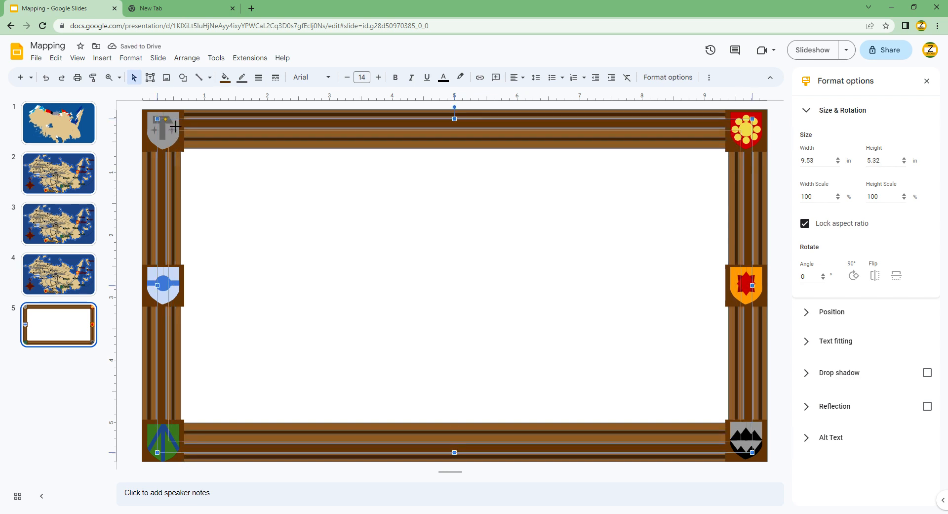
left_click(219, 203)
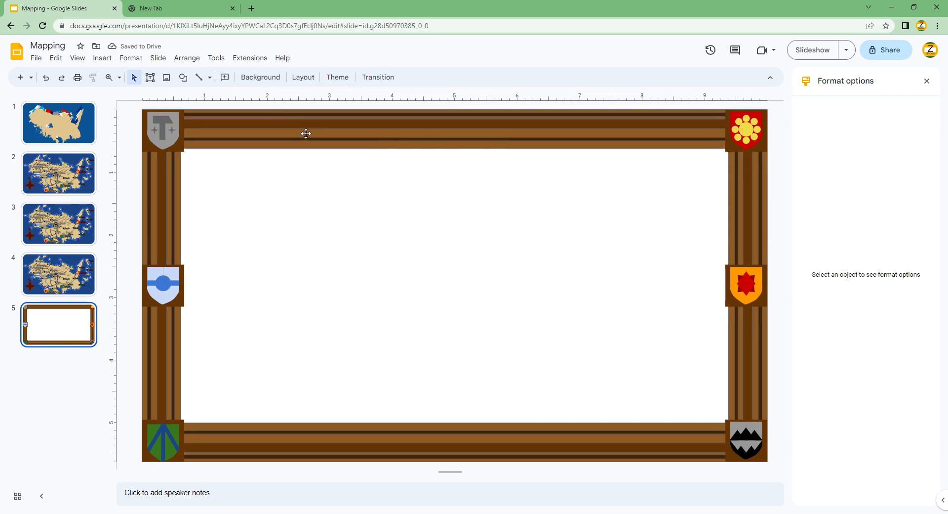
Select all the shields, tiles and frames on the border slide and group them.
left_click(307, 170)
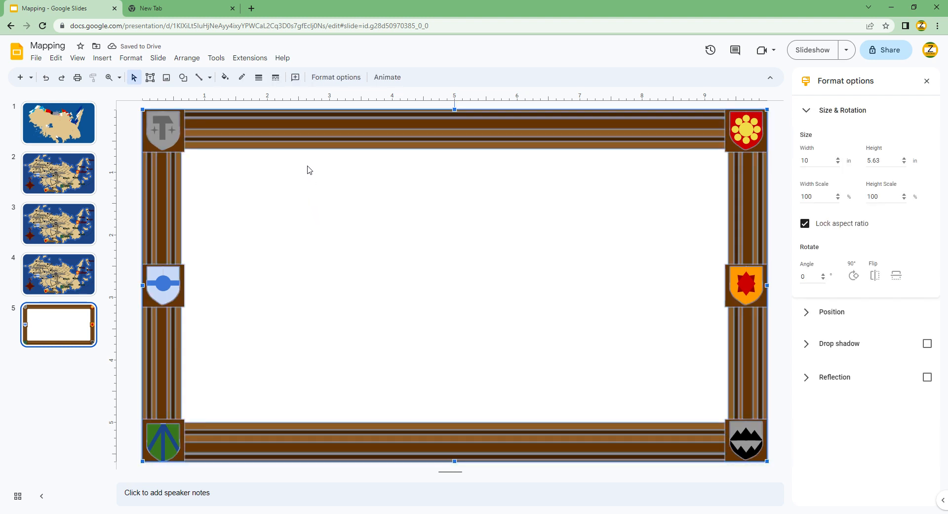
right_click(299, 130)
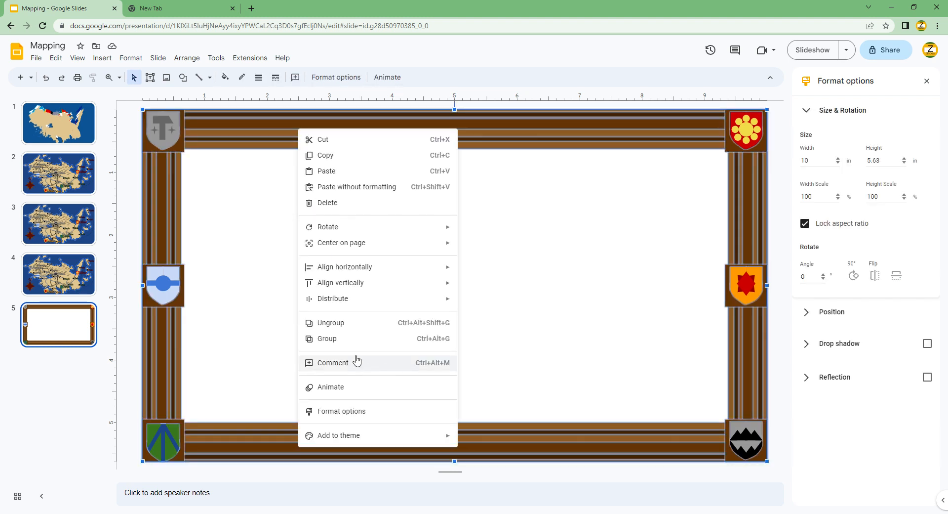
left_click(330, 338)
Cut all the labelled map elements from slide 4 and paste them onto the border slide.
left_click(68, 292)
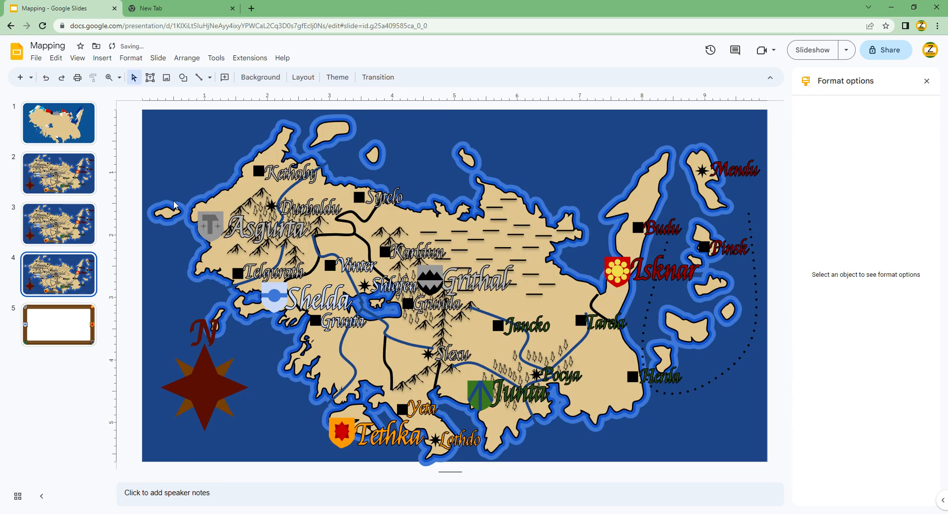
key("ctrl+a")
left_click(40, 294)
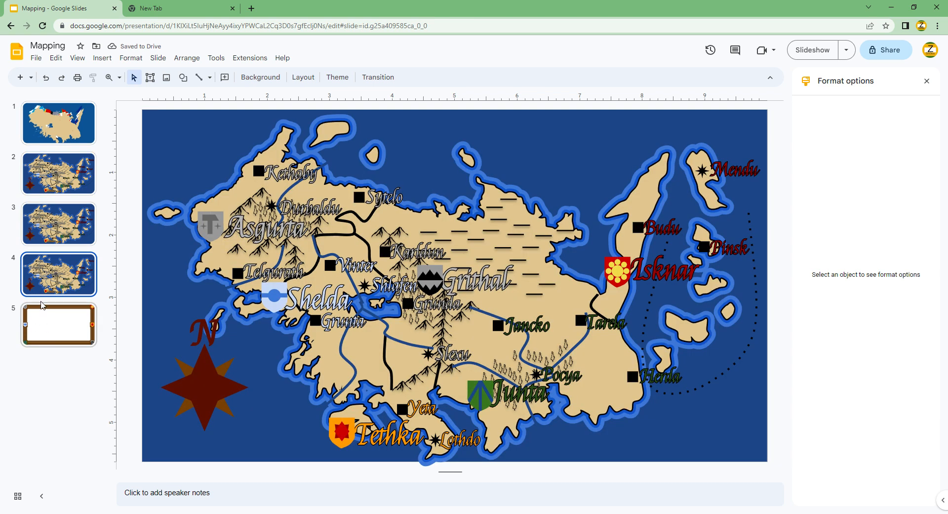
left_click(154, 143)
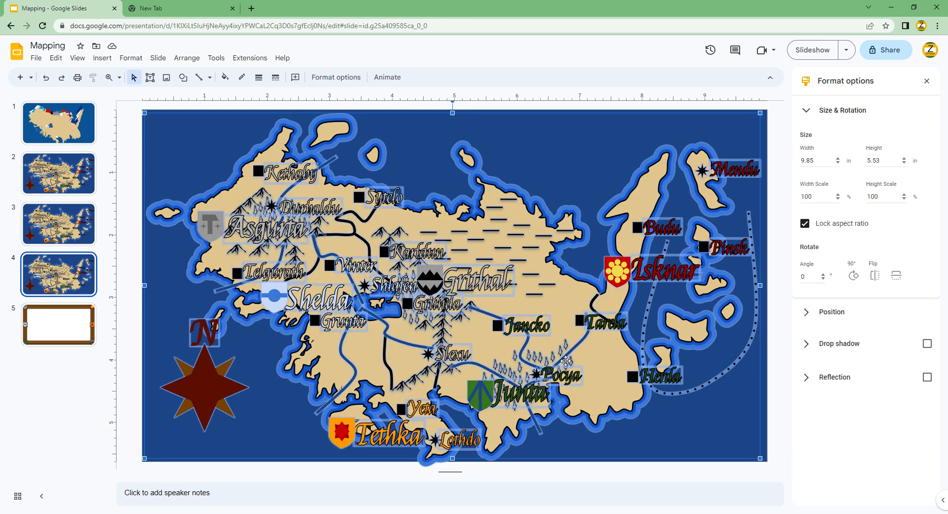
key("Delete")
left_click(58, 321)
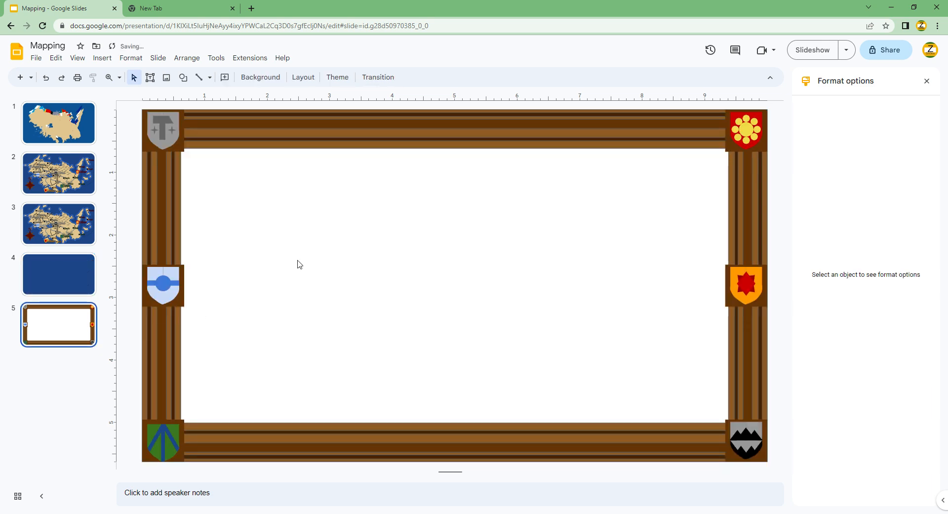
key("ctrl+v")
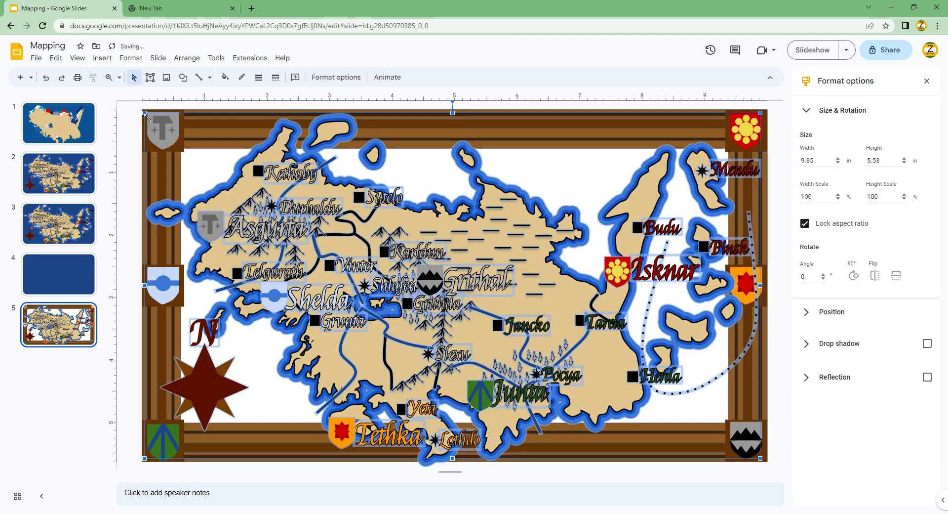
Scale the pasted map down to about 8.23 by 4.62 in and centre it inside the border.
left_click_drag(147, 115, 199, 165)
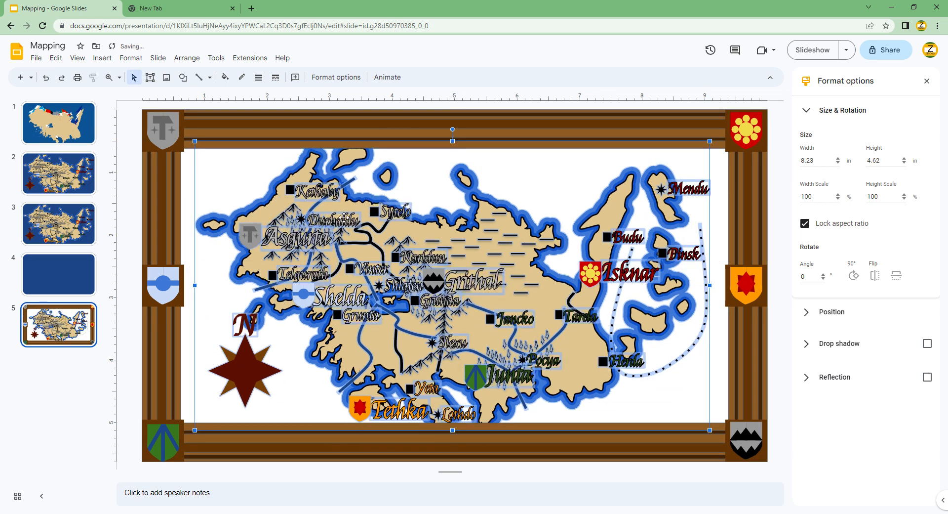
left_click_drag(336, 205, 342, 199)
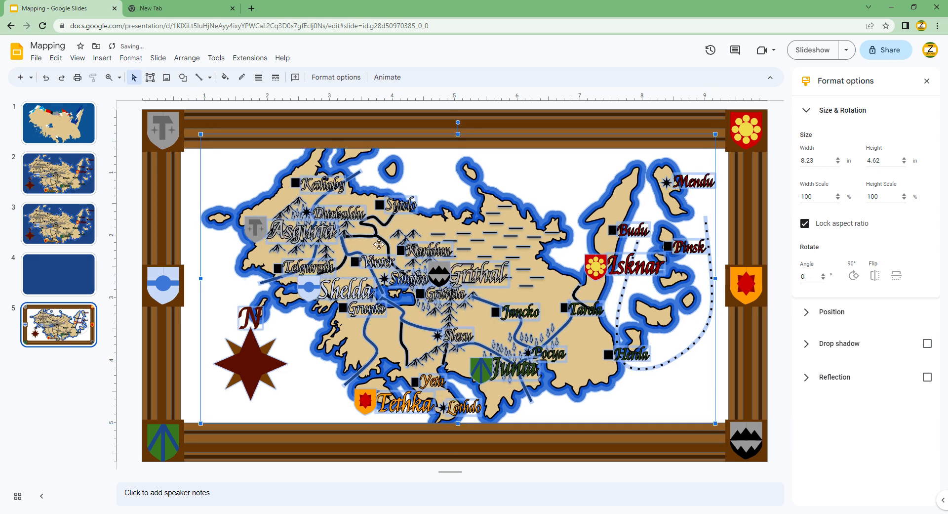
left_click(246, 178)
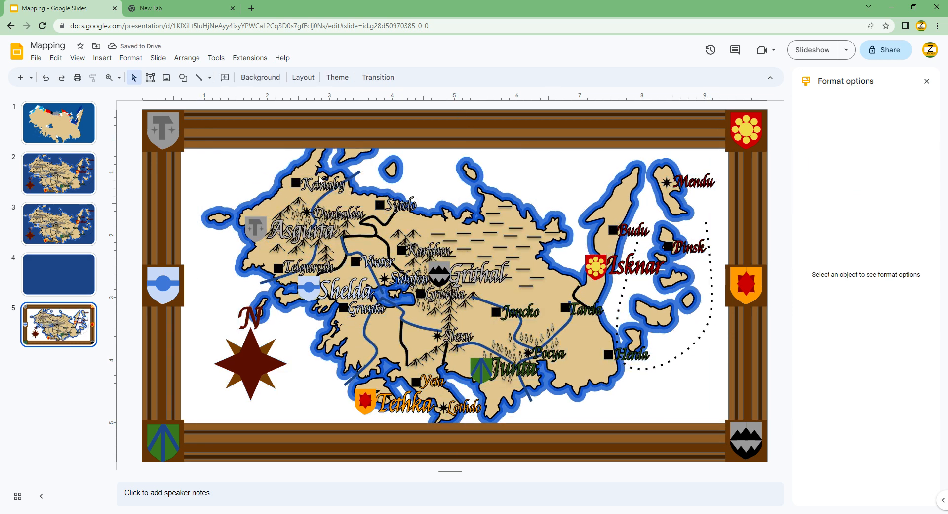
Move the compass rose into the map's lower-left corner and enlarge it to about 2.13 by 2.27 in.
left_click_drag(252, 343, 219, 388)
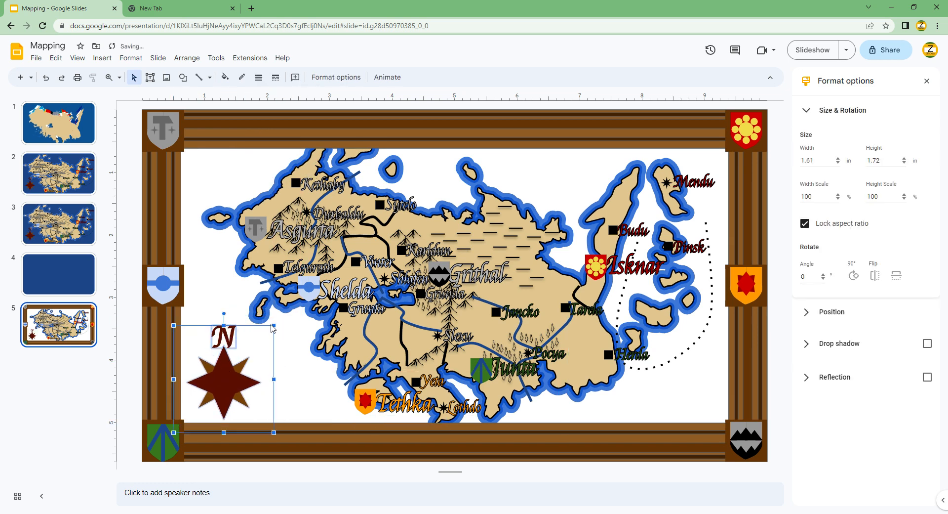
left_click_drag(277, 330, 297, 300)
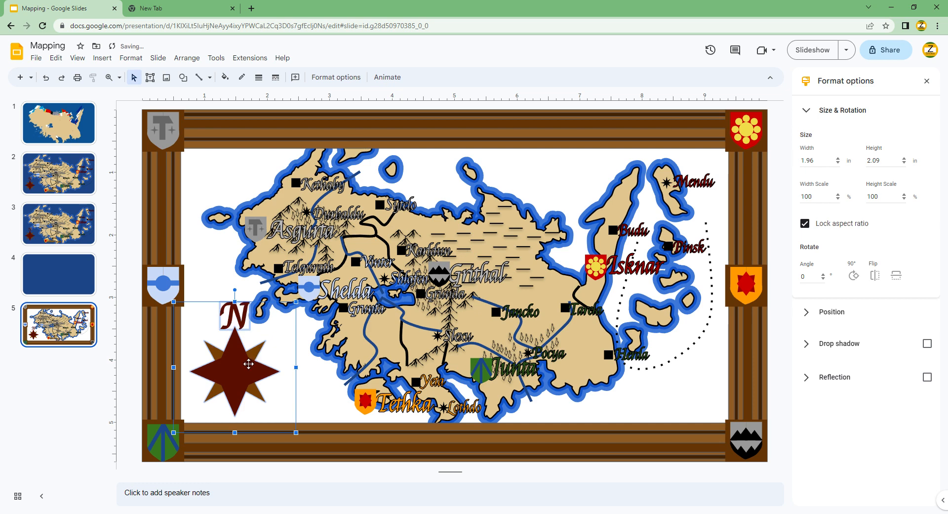
left_click_drag(247, 364, 256, 365)
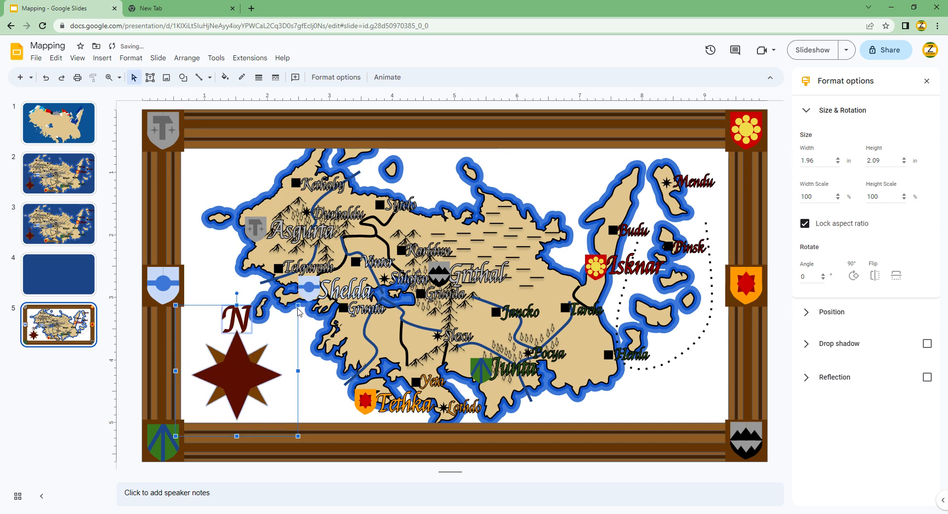
left_click_drag(299, 306, 310, 295)
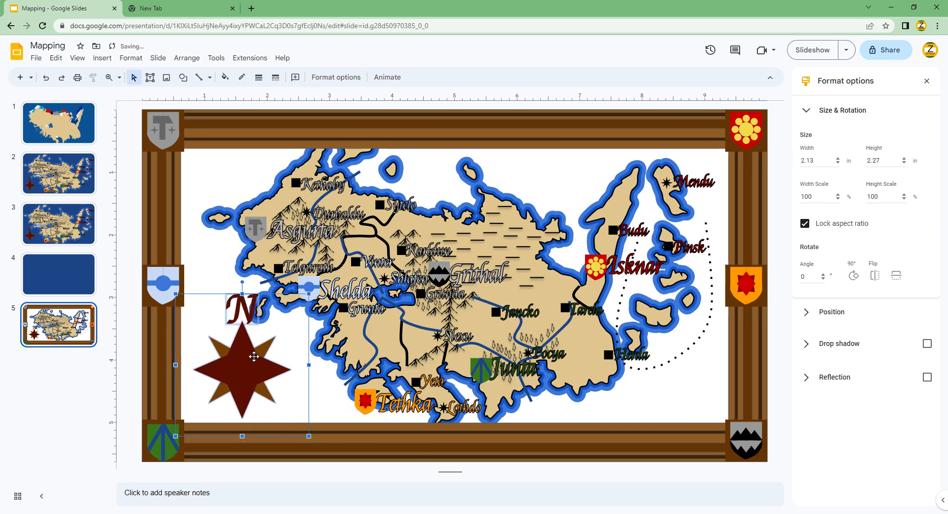
left_click_drag(250, 333, 243, 331)
left_click(214, 271)
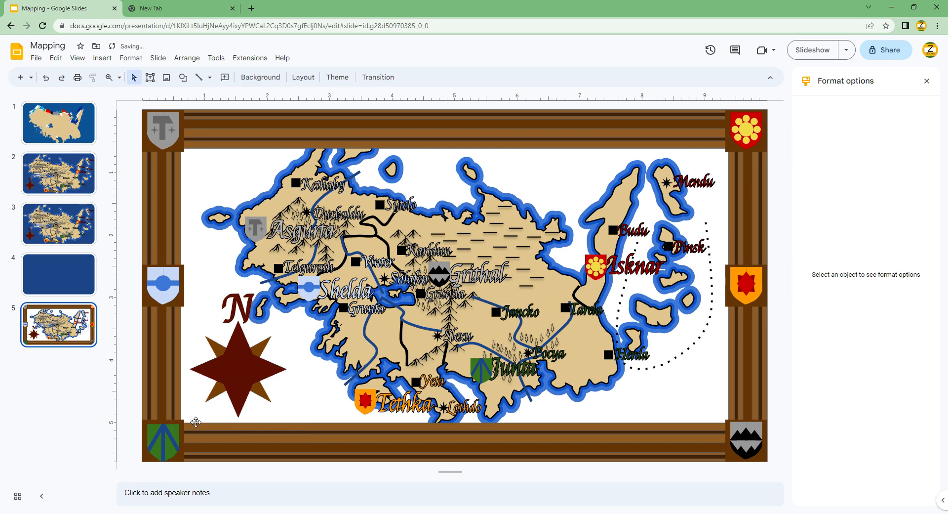
Set the border slide's background to a solid dark blue.
left_click(259, 77)
left_click(532, 250)
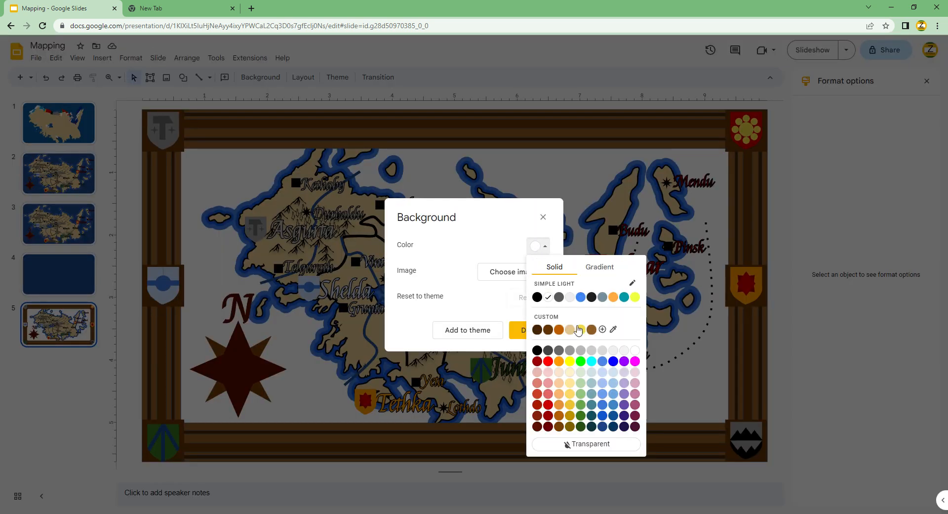
left_click(613, 421)
left_click(530, 330)
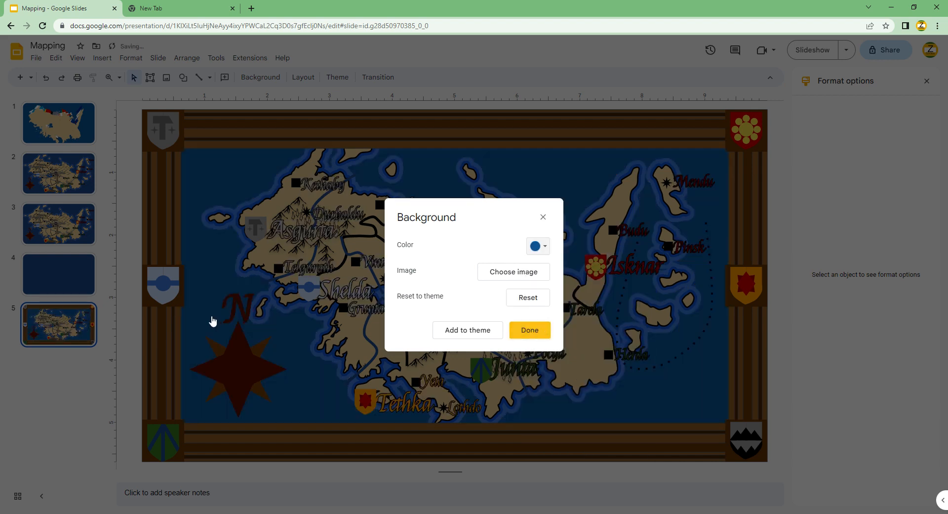
left_click(86, 285)
left_click(58, 323)
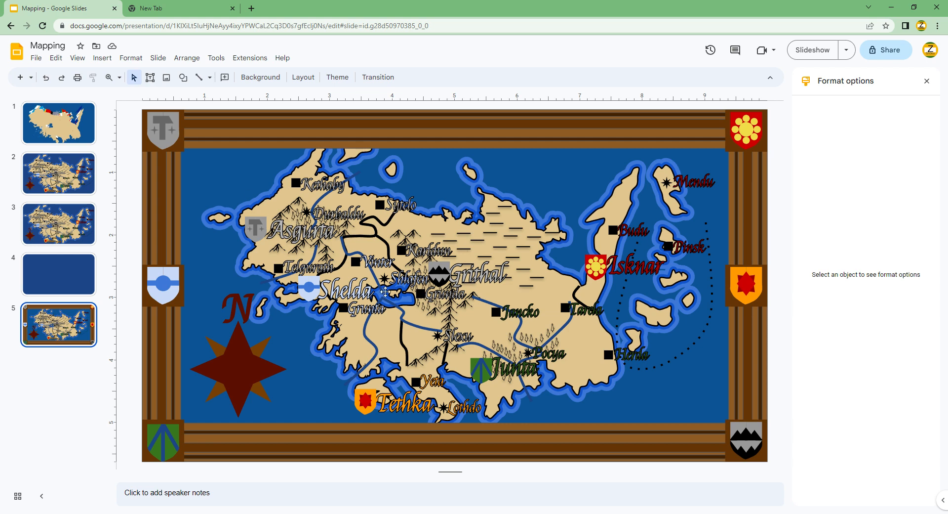
Select the labels Junta, Jancko, Tarela, Pocya and Herda and fill them with dark green.
left_click(512, 372)
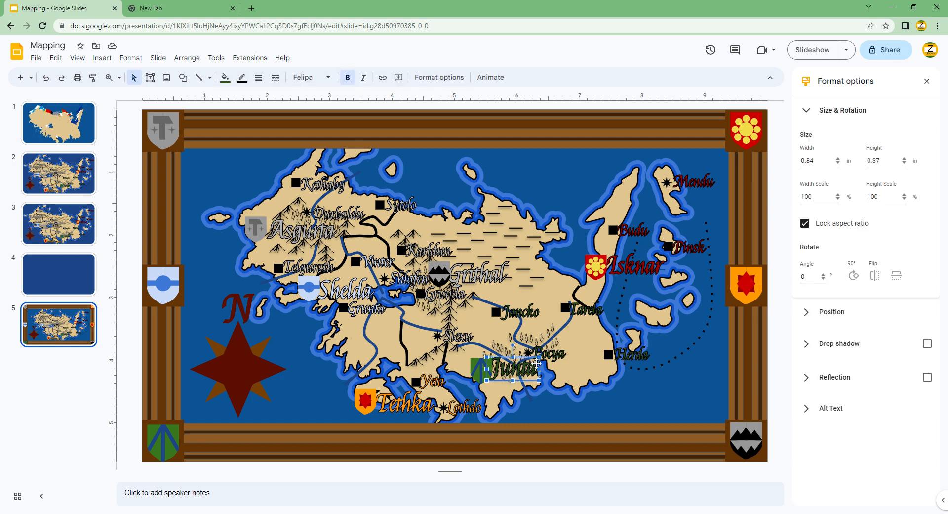
left_click(524, 318, "shift")
left_click(587, 318, "shift")
left_click(629, 352, "shift")
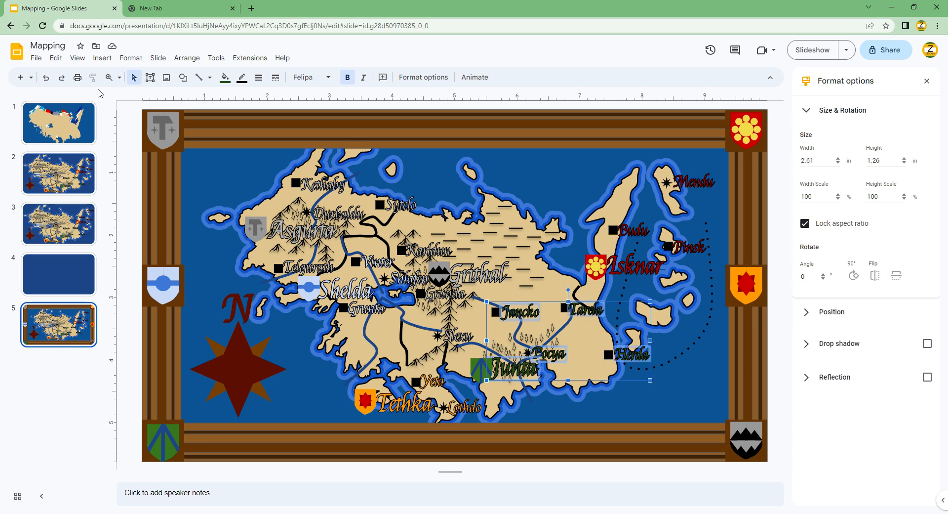
left_click(225, 78)
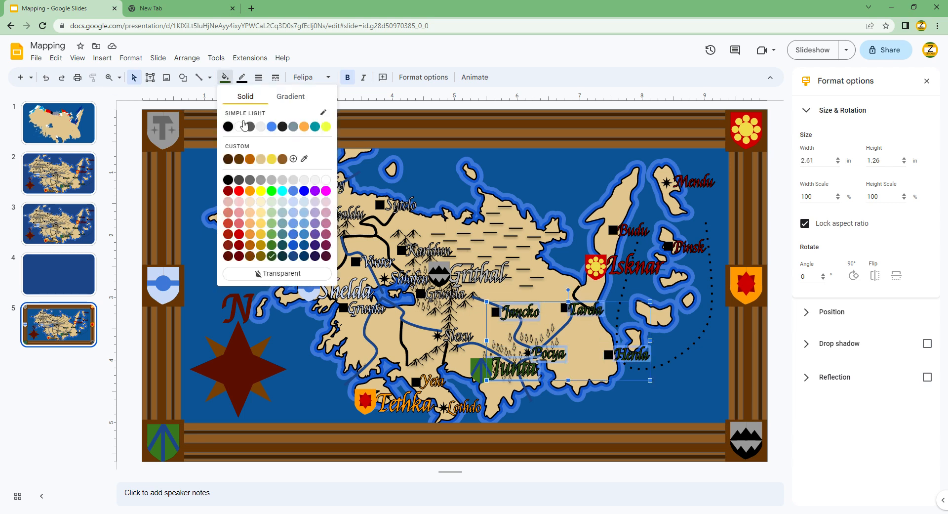
left_click(274, 253)
left_click(220, 255)
Search Google Images for "parchment paper background" in the other browser tab and open the brown Freepik parchment picture.
left_click(196, 6)
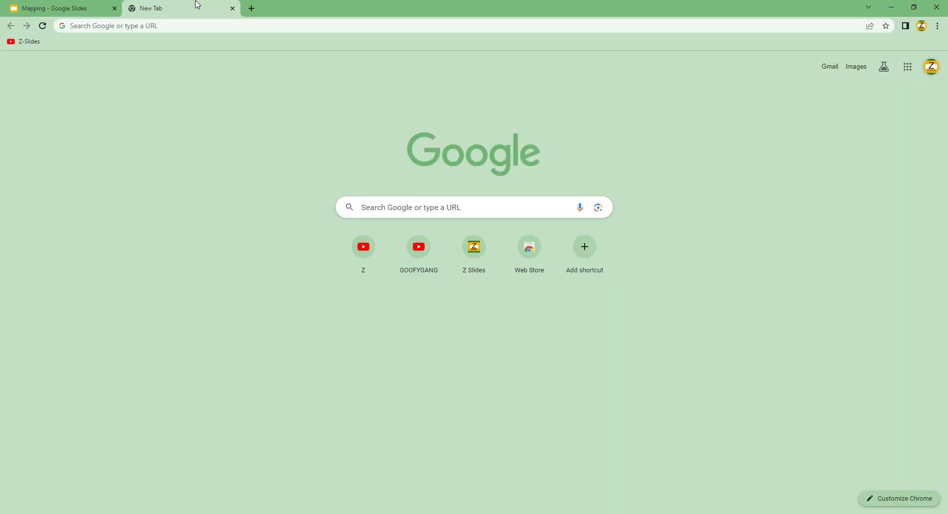
left_click(382, 208)
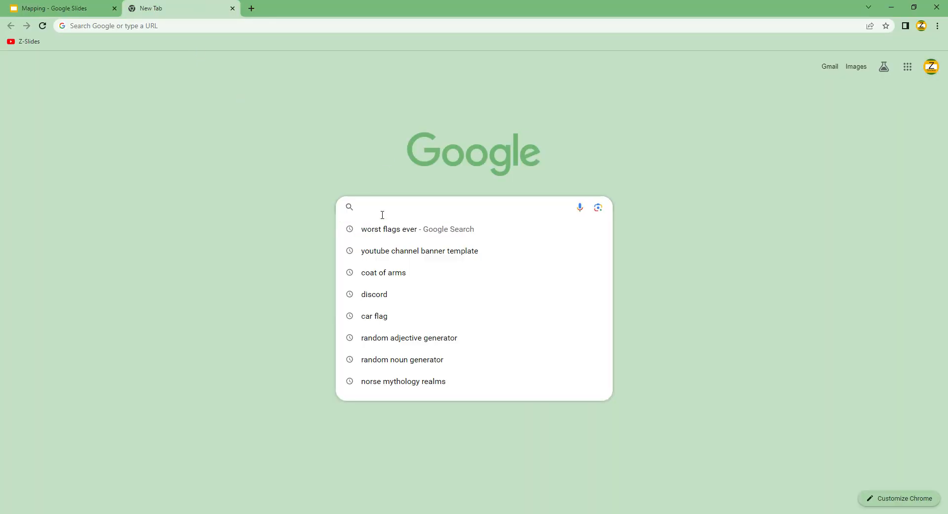
type("parch")
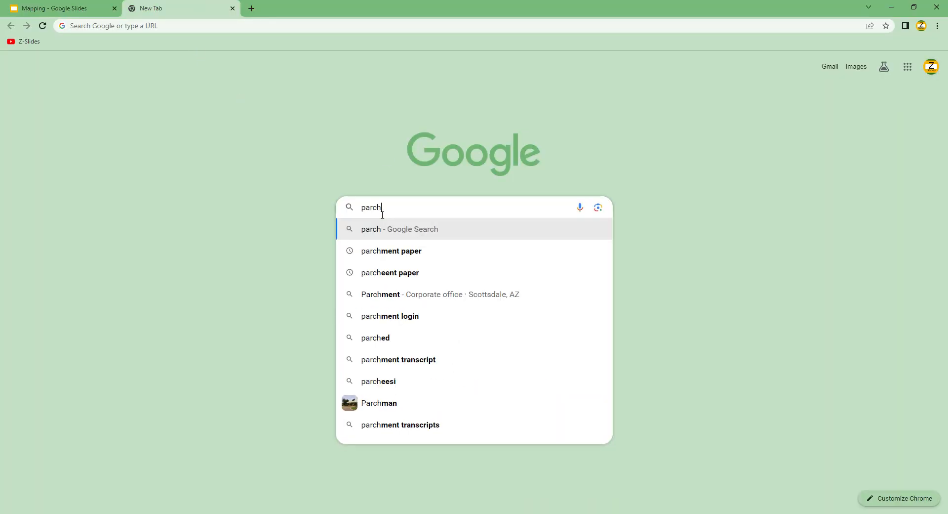
type("ment paper b")
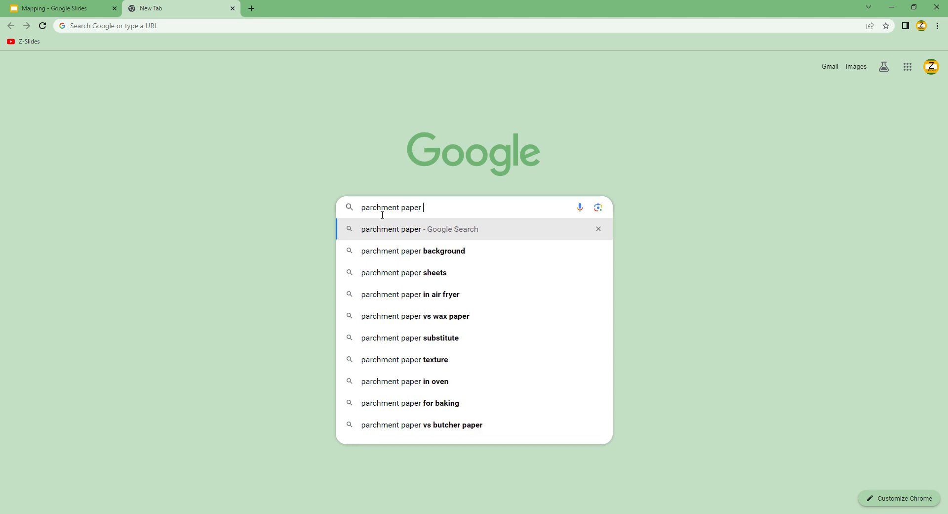
left_click(383, 250)
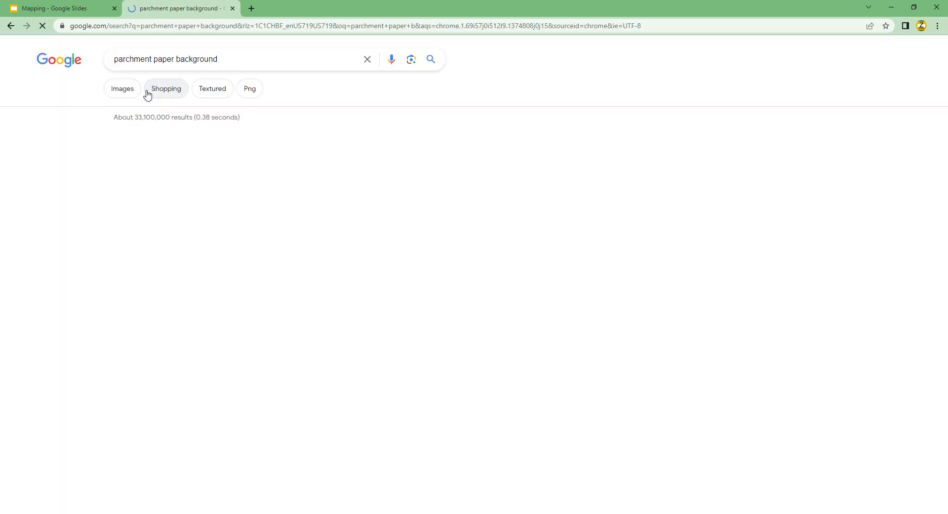
left_click(131, 92)
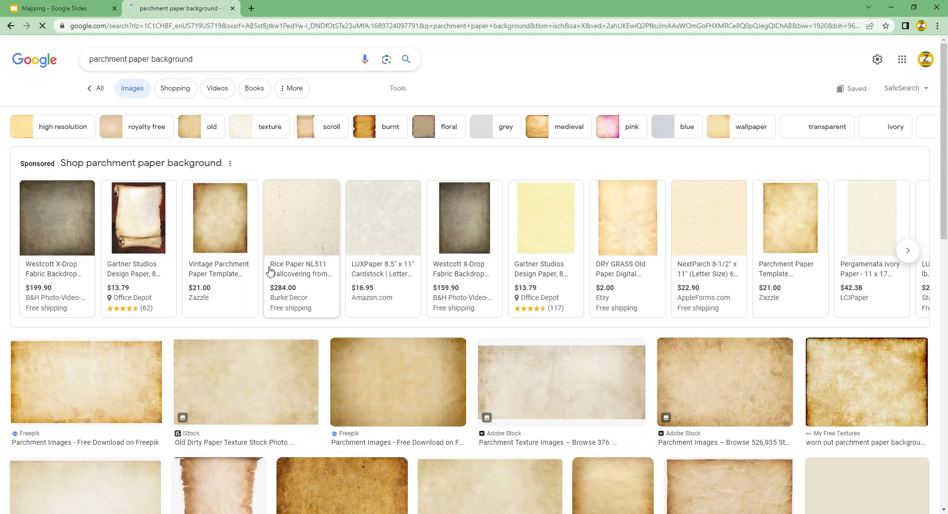
scroll(99, 340, "down", 1)
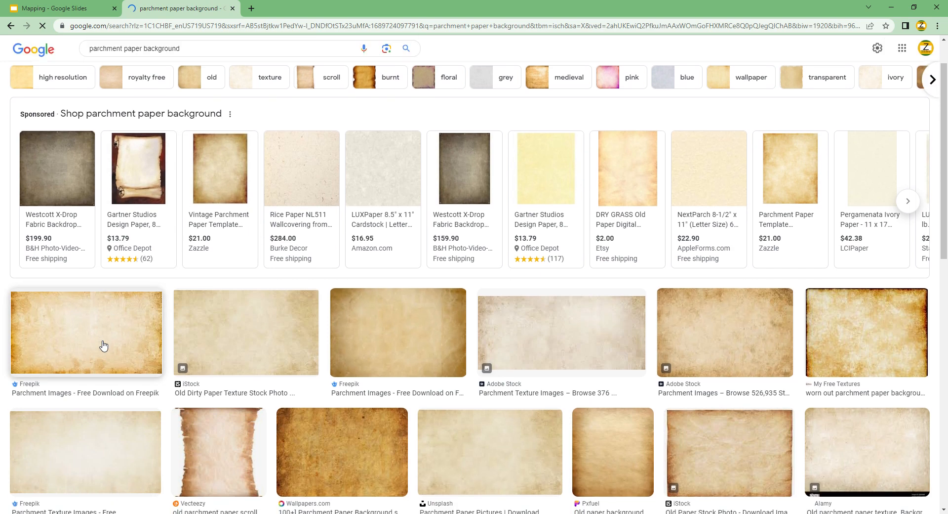
left_click(391, 340)
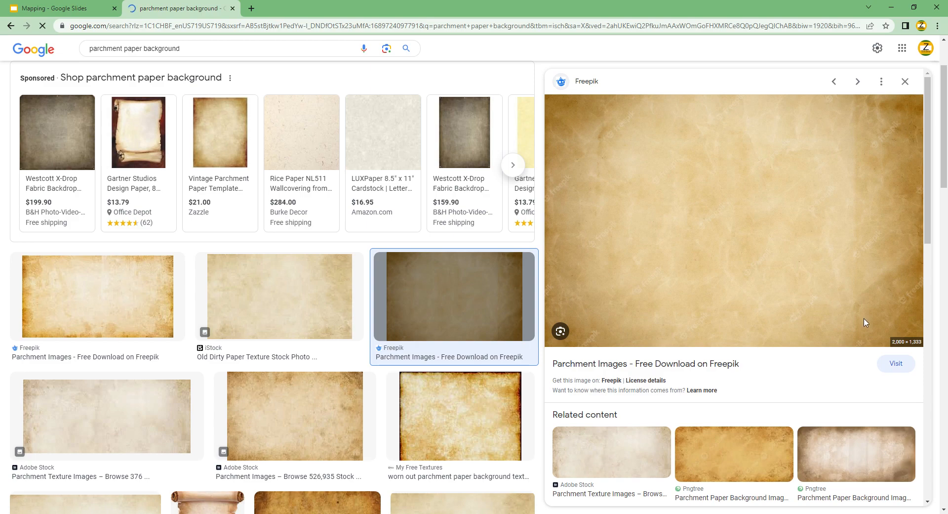
Switch back to Google Slides, paste the parchment picture and move it onto slide 4.
left_click(69, 8)
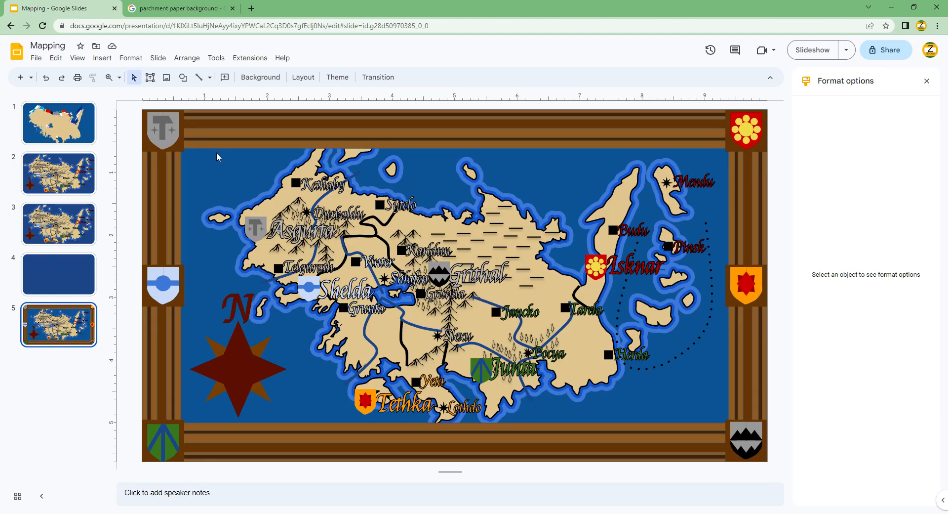
key("ctrl+v")
left_click_drag(253, 163, 223, 161)
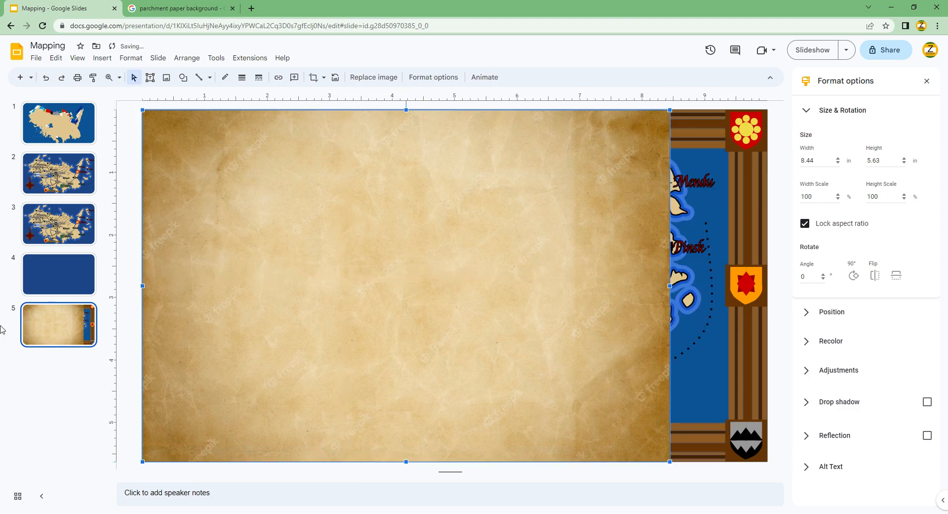
key("ctrl+x")
left_click(71, 274)
key("ctrl+v")
left_click(43, 333)
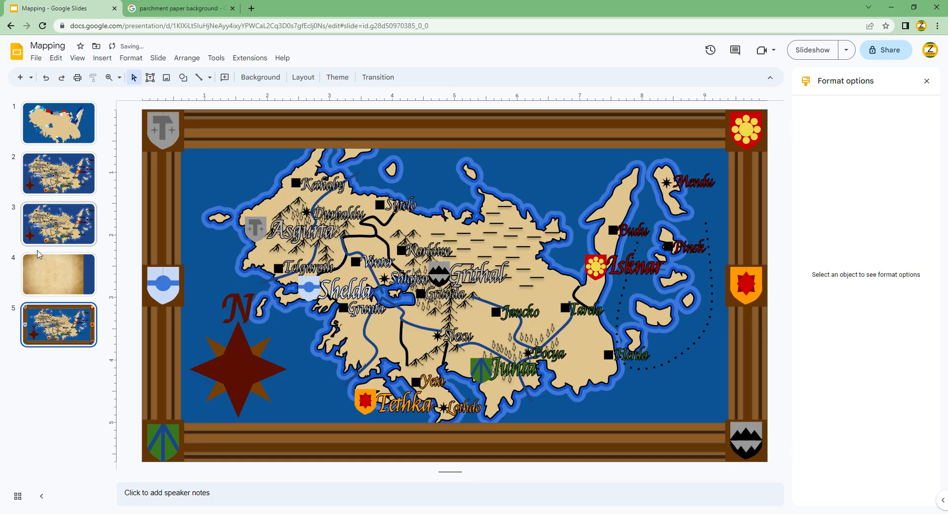
Insert a word art title reading "Kintalora" on the bordered map slide.
left_click(102, 59)
left_click(127, 187)
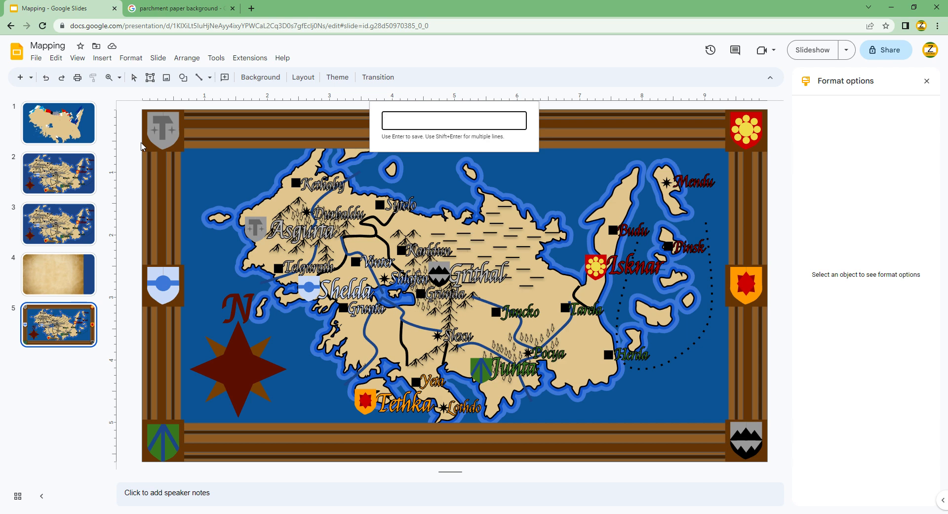
type("Kintalora")
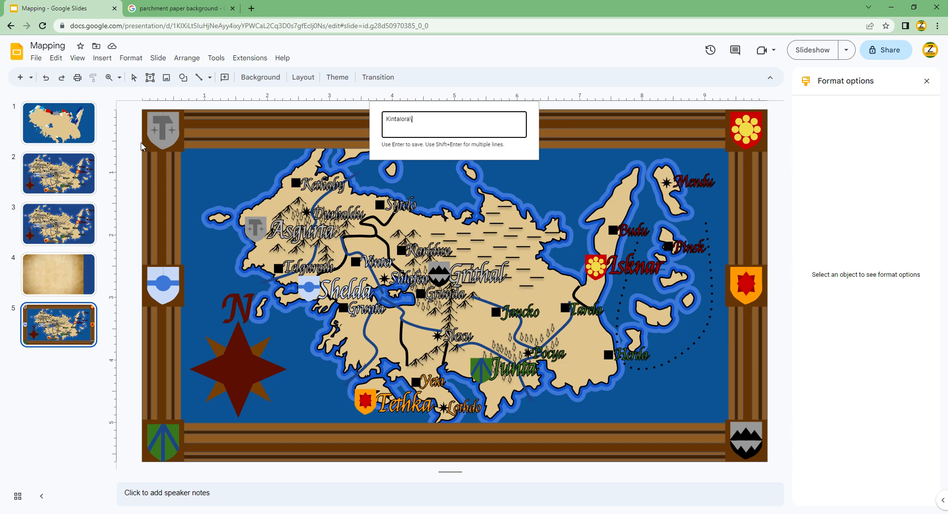
key("Return")
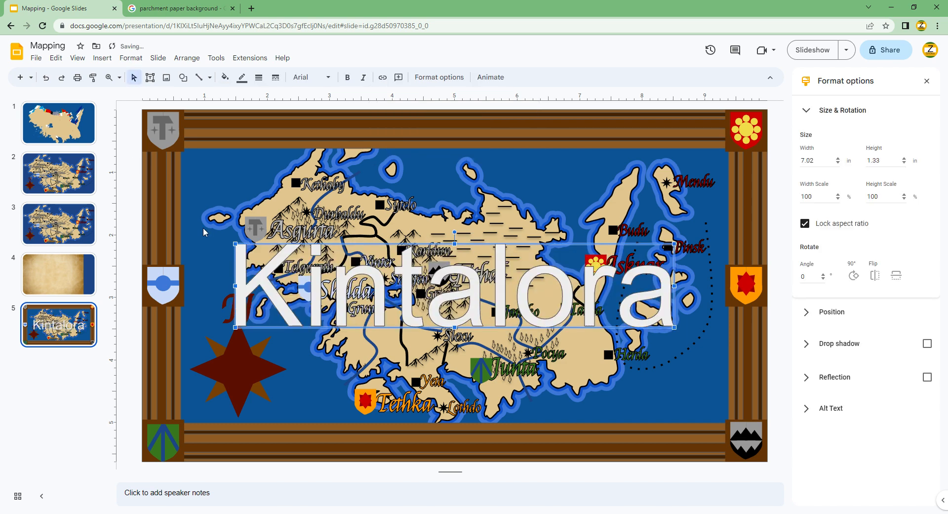
Shrink the Kintalora title and format it in bold italic Felipa.
left_click_drag(239, 248, 308, 258)
left_click(298, 75)
left_click(315, 176)
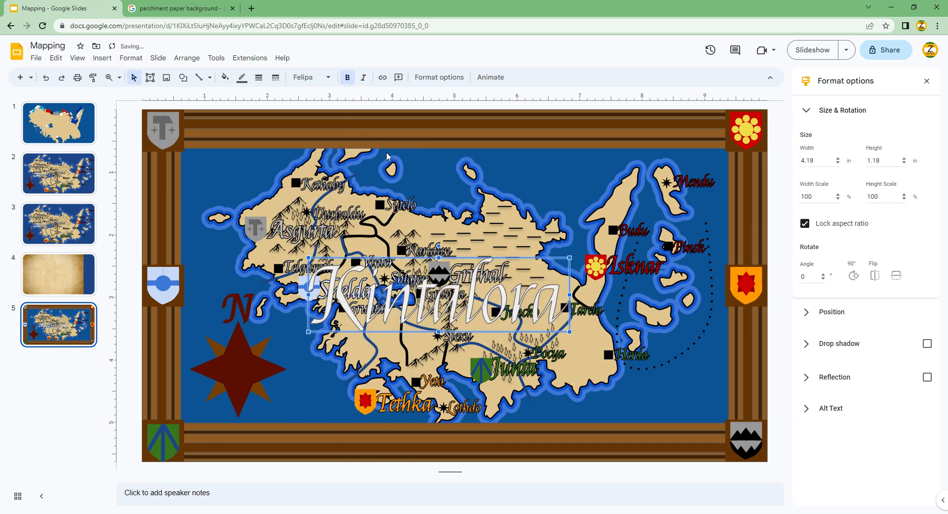
key("ctrl+b")
key("ctrl+i")
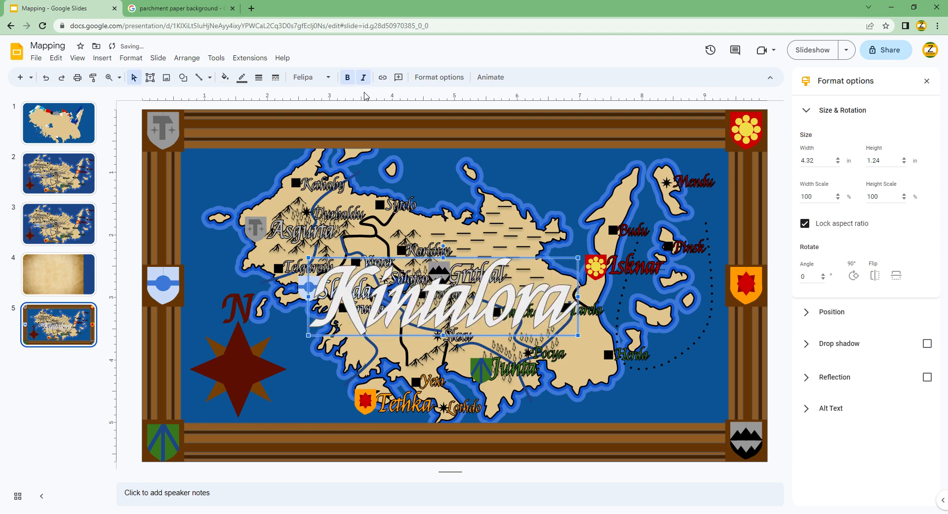
Remove the italics from the Kintalora title and fill it with the darkest custom brown.
key("ctrl+i")
key("ctrl+i")
key("ctrl+i")
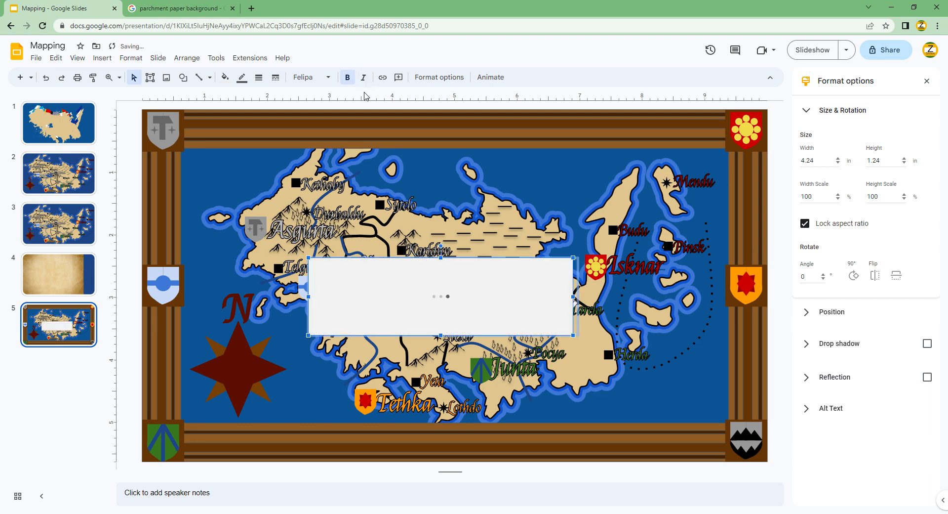
left_click(225, 77)
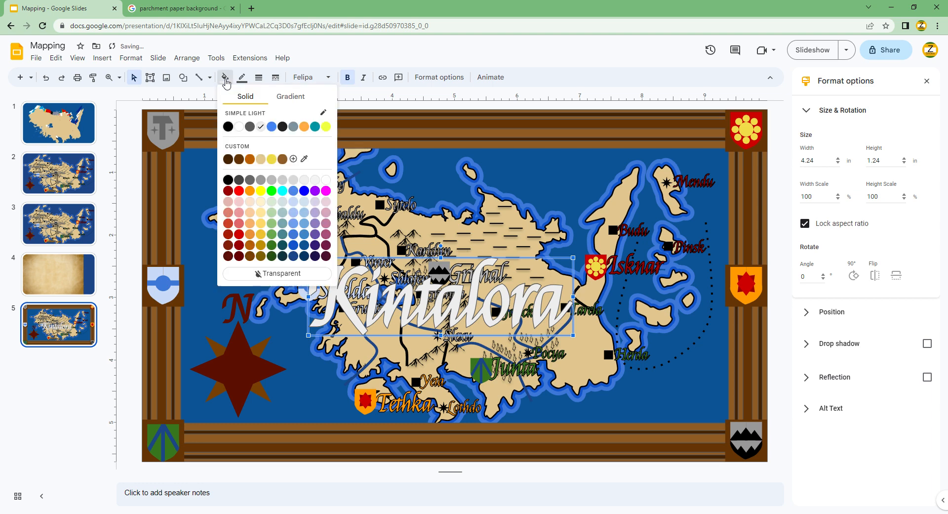
left_click(228, 159)
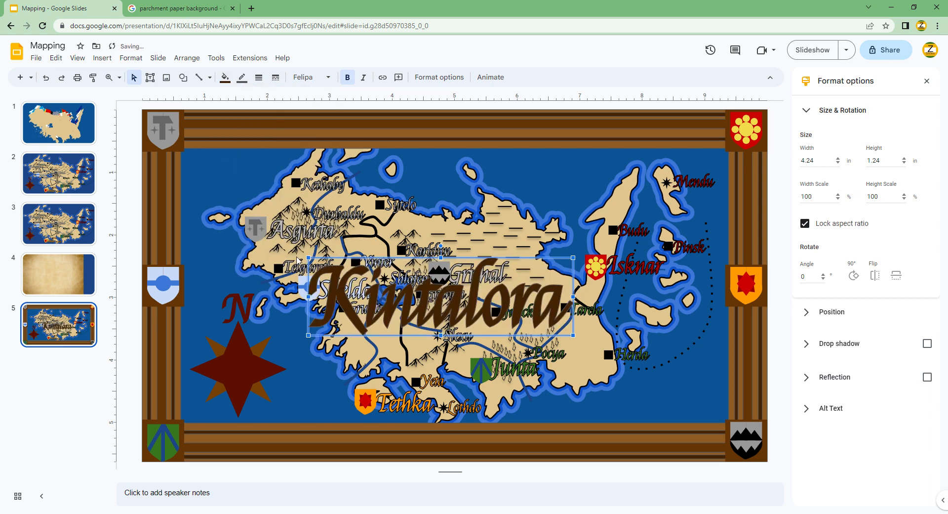
Shrink the Kintalora title to about 1.98 by 0.58 in, centre it on the upper border beam and remove its outline.
left_click_drag(310, 258, 389, 147)
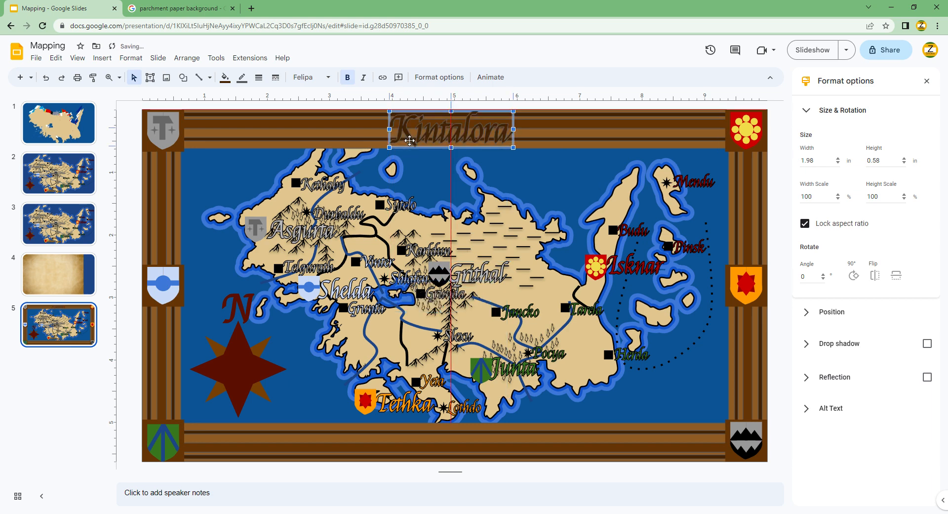
left_click(242, 77)
left_click(262, 232)
left_click(223, 158)
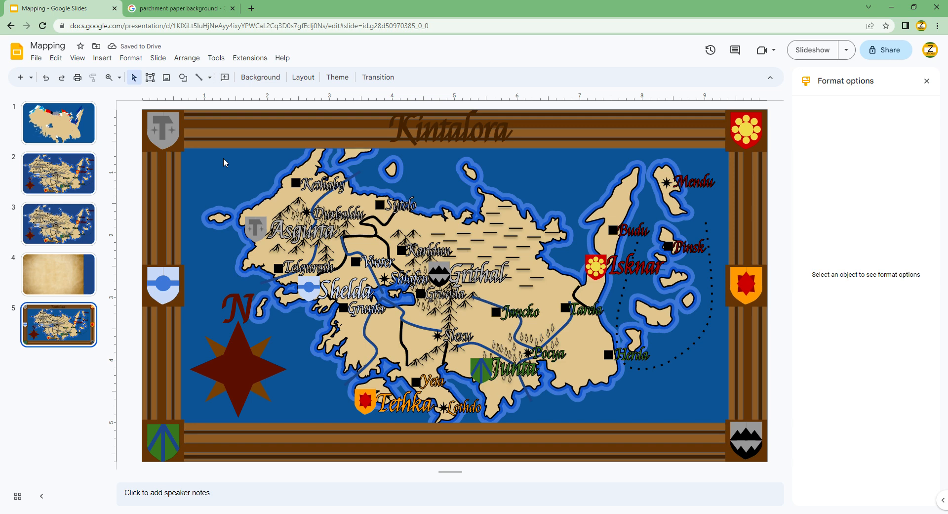
Draw a rectangle about 2.16 by 0.58 in over the Kintalora title and fill it with the light custom brown.
left_click(183, 77)
mouse_move(209, 111)
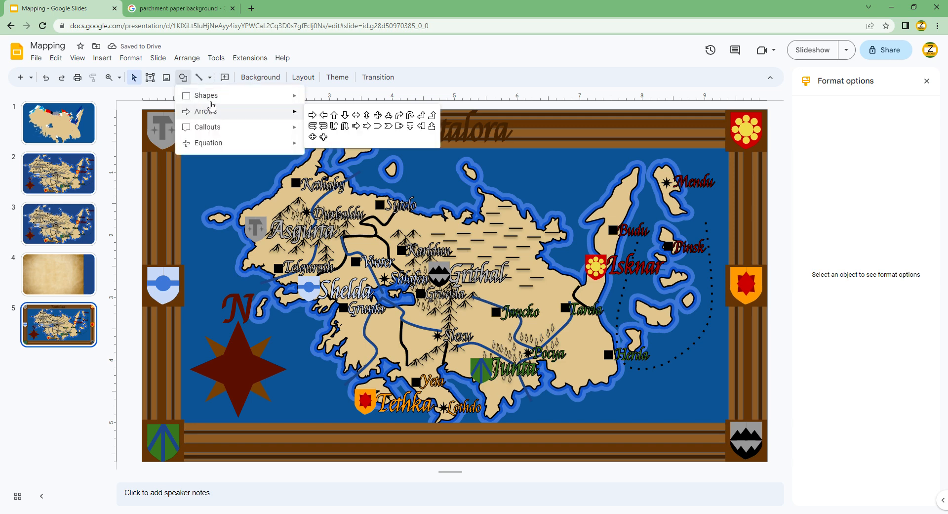
left_click(312, 99)
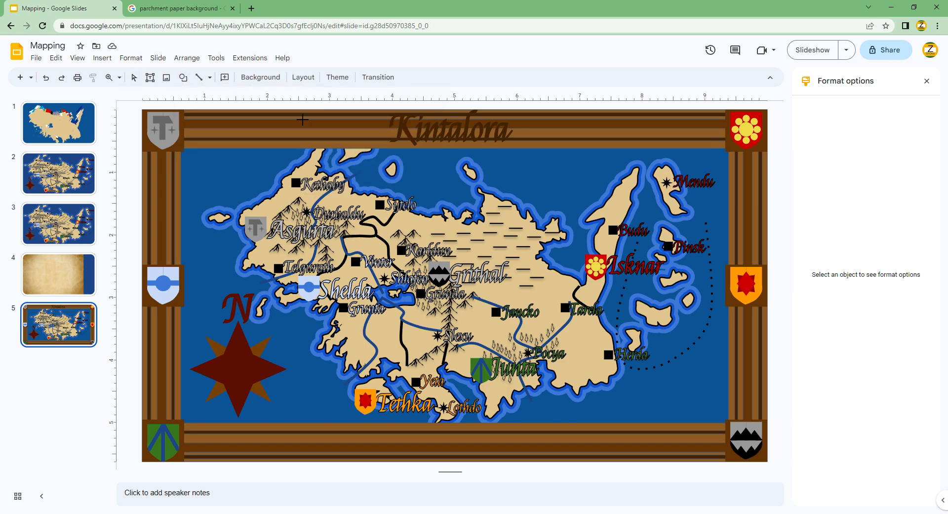
left_click_drag(389, 118, 523, 151)
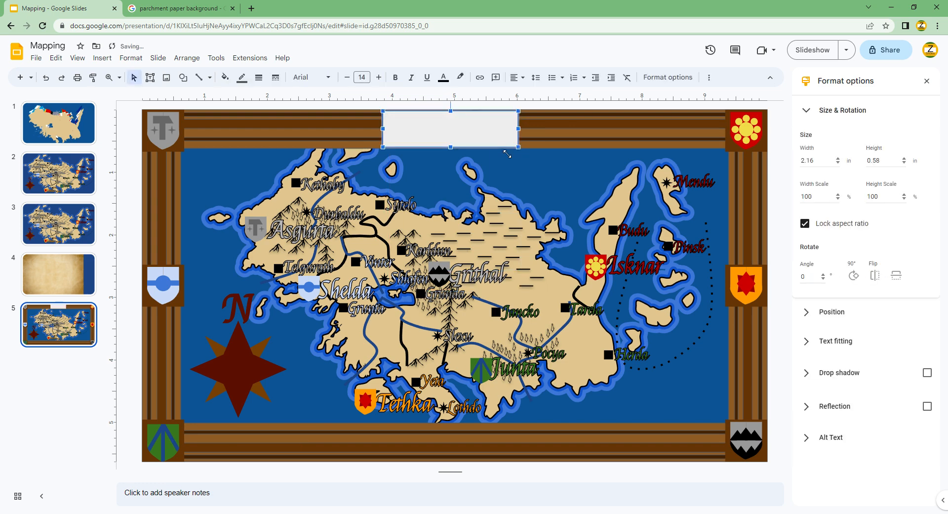
left_click(224, 77)
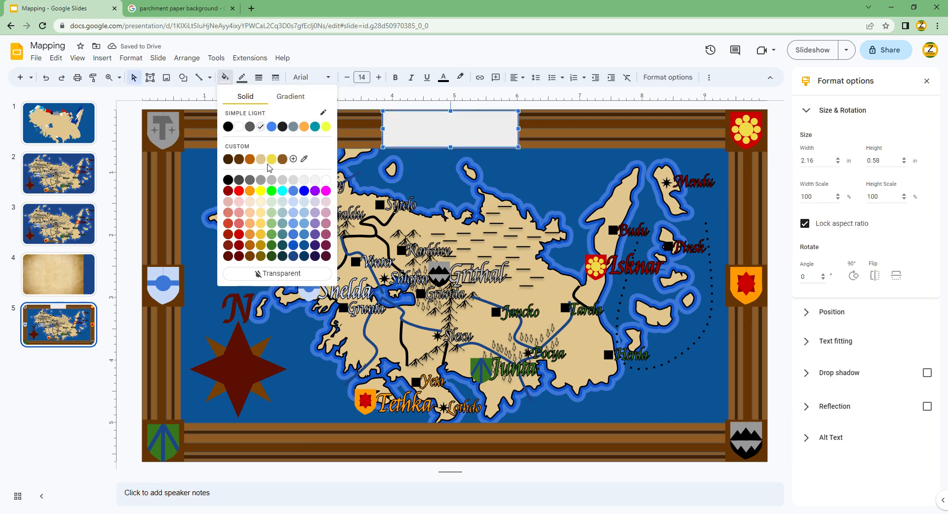
left_click(283, 159)
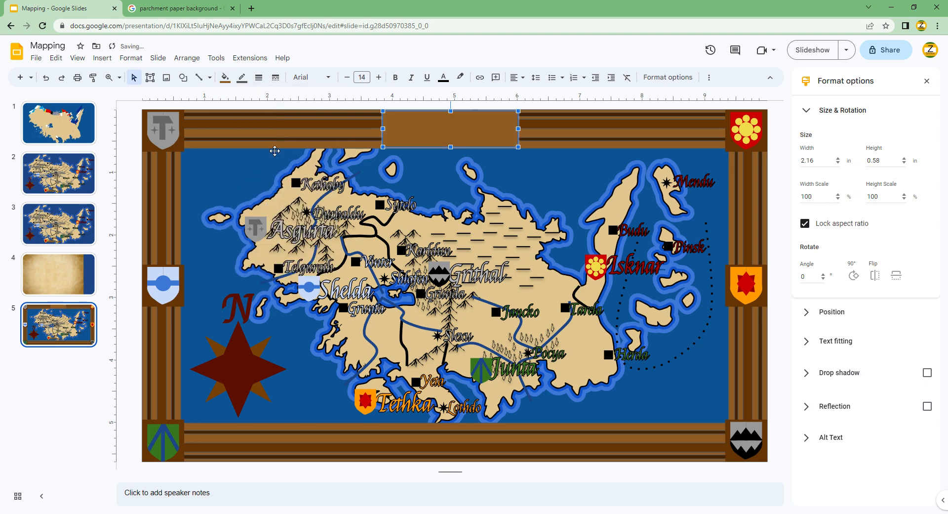
Recolour the title rectangle with the medium-dark custom brown and send it behind the Kintalora text.
left_click(226, 79)
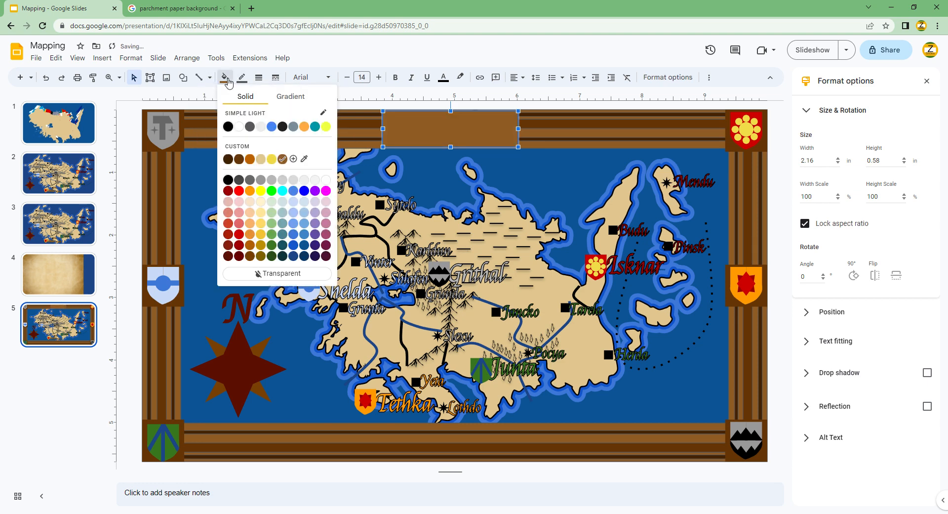
left_click(240, 159)
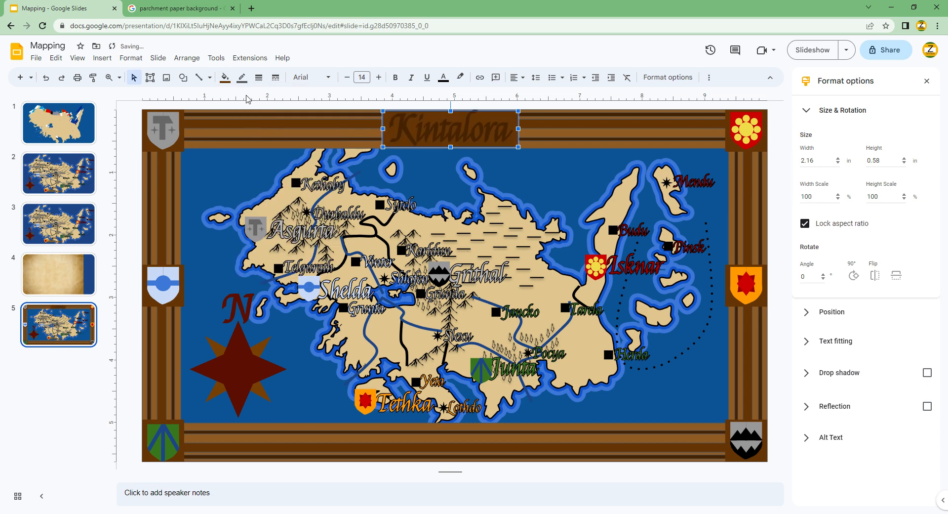
key("Escape")
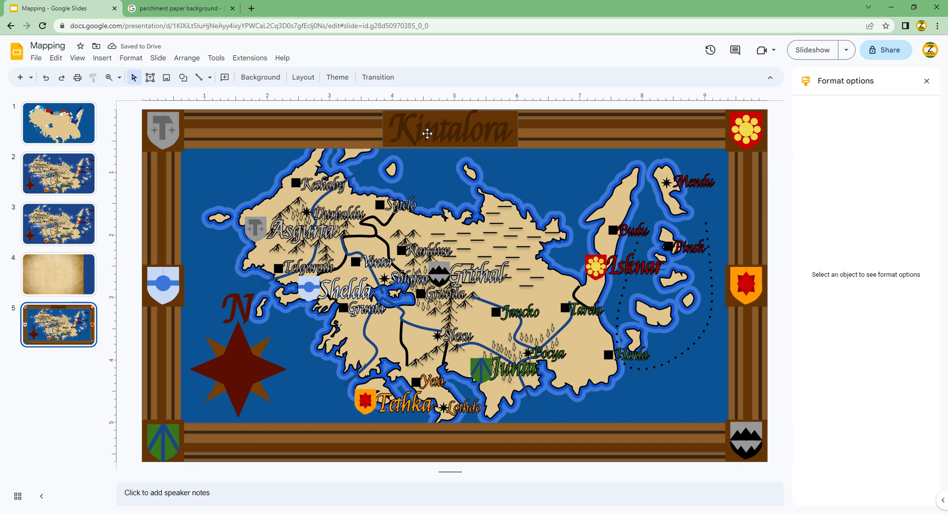
Make the outline of the brown plaque behind the Kintalora title transparent.
left_click(427, 133)
left_click(381, 127)
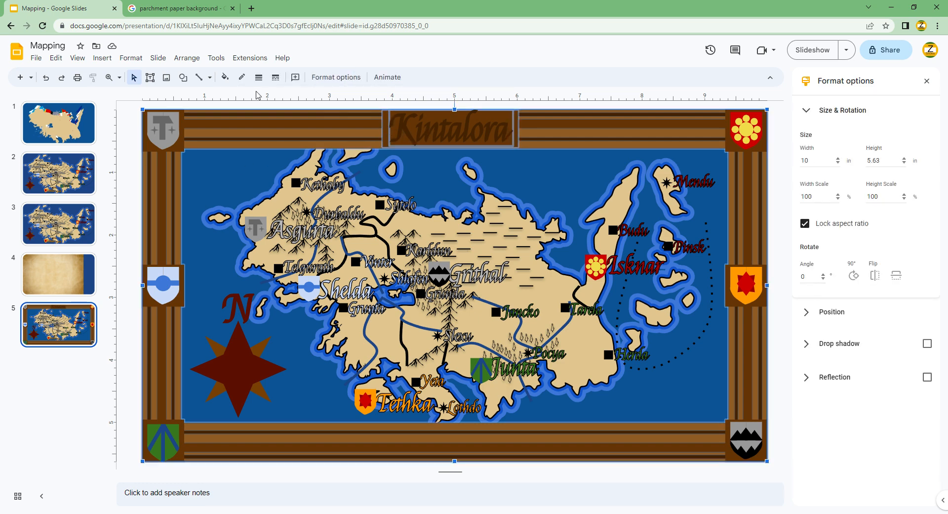
left_click(242, 77)
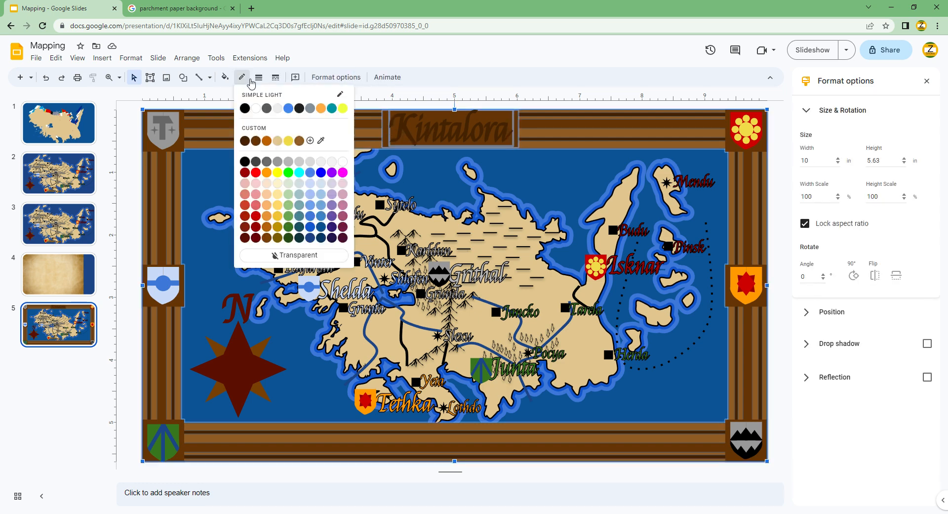
left_click(269, 253)
key("Escape")
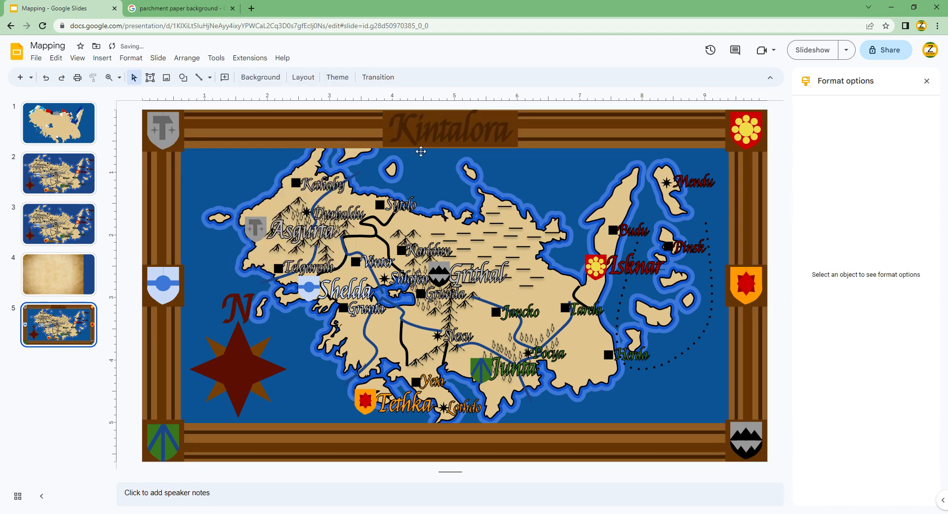
Stretch the title plaque to the full thickness of the upper border beam, about 0.62 in high.
left_click(110, 79)
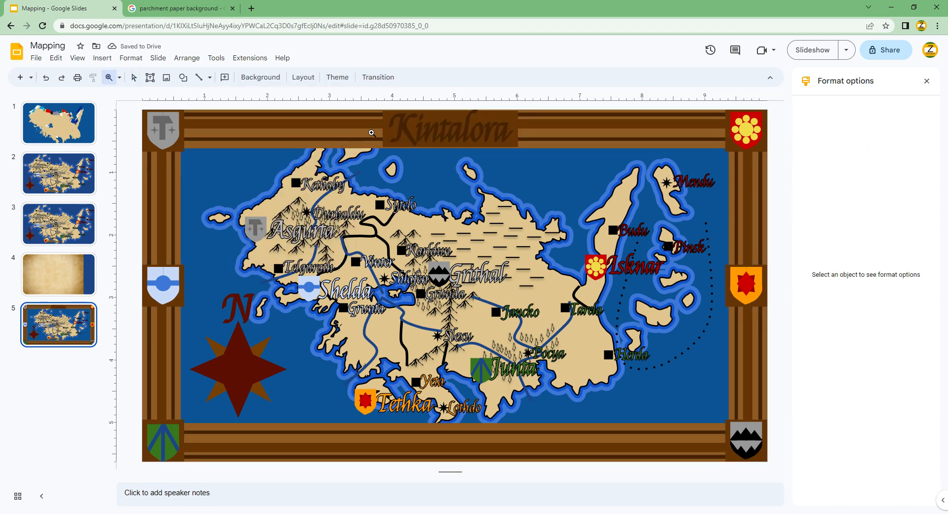
left_click_drag(371, 133, 501, 201)
scroll(489, 213, "up", 10)
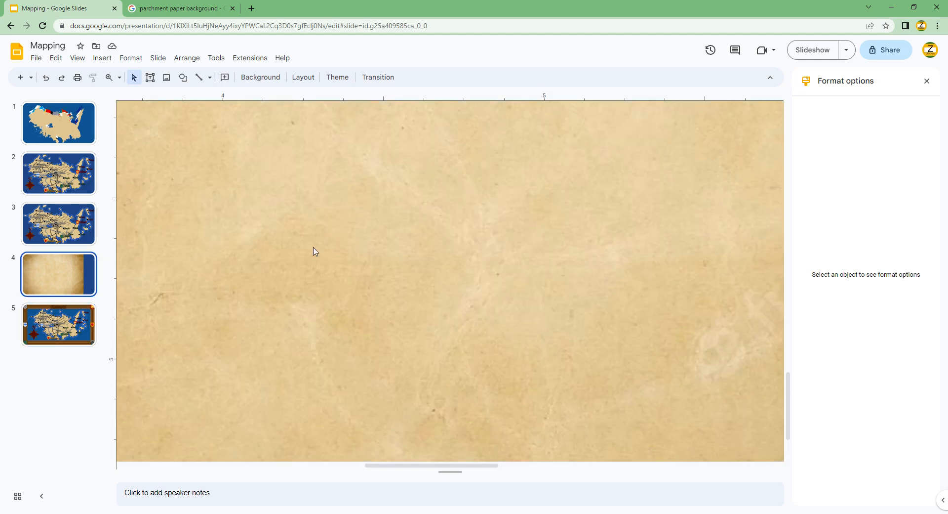
scroll(346, 258, "down", 5)
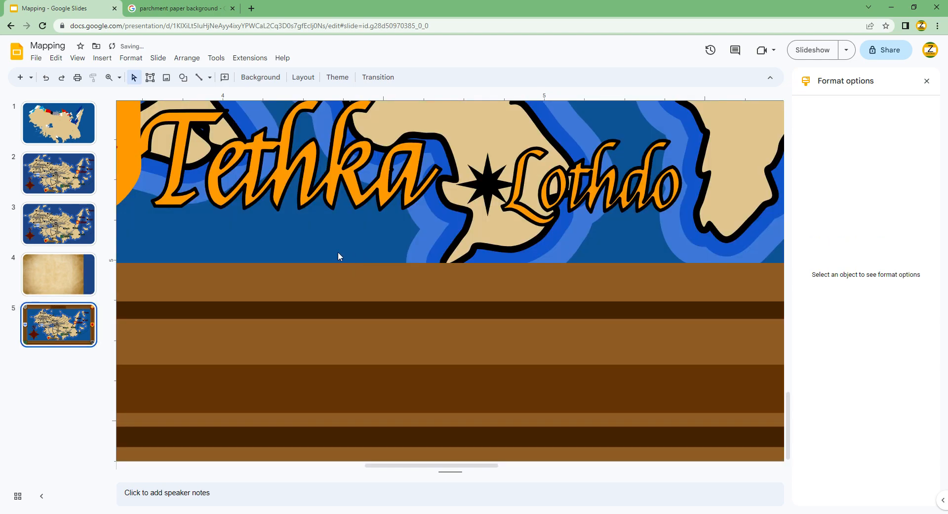
scroll(355, 290, "down", 10)
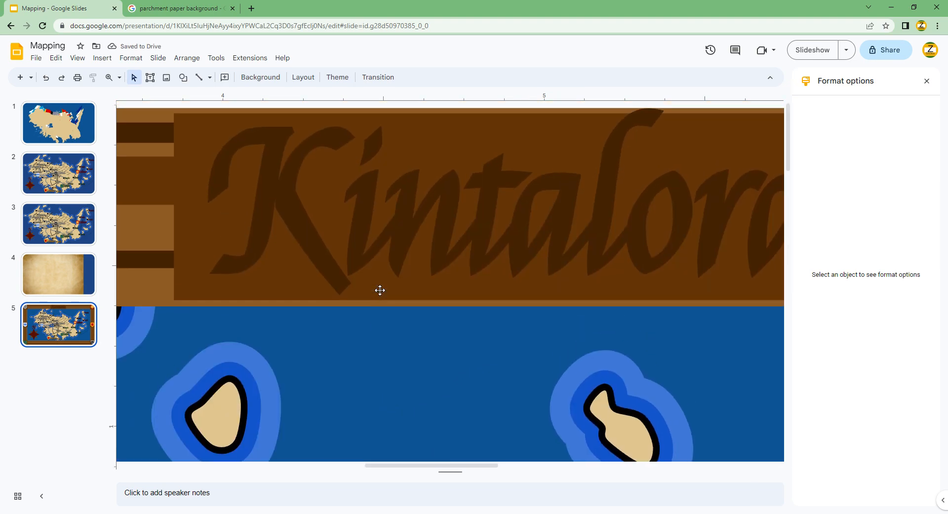
left_click(222, 296)
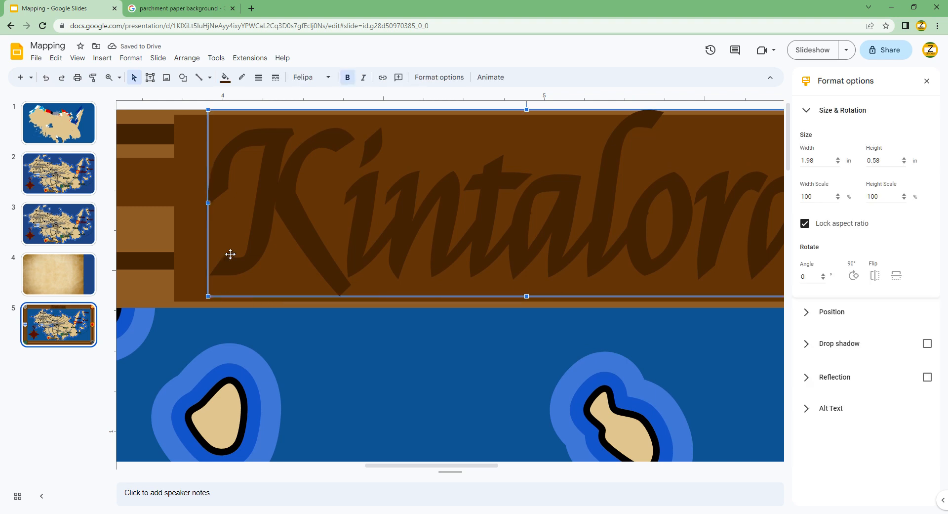
left_click(192, 259)
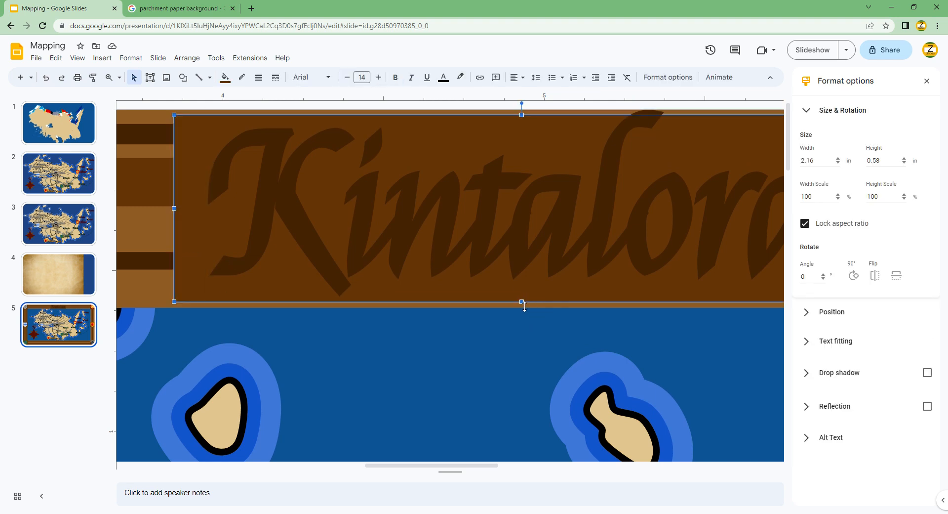
left_click_drag(524, 305, 524, 311)
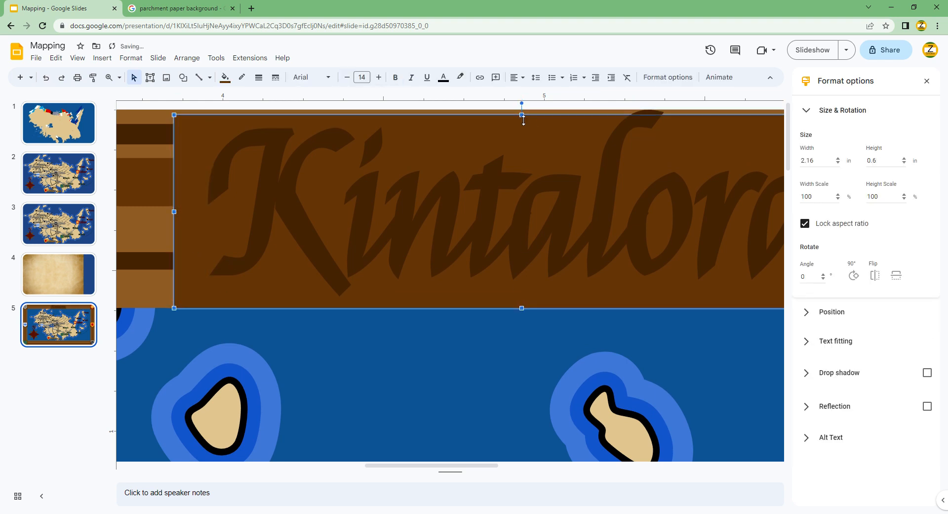
left_click_drag(523, 119, 523, 113)
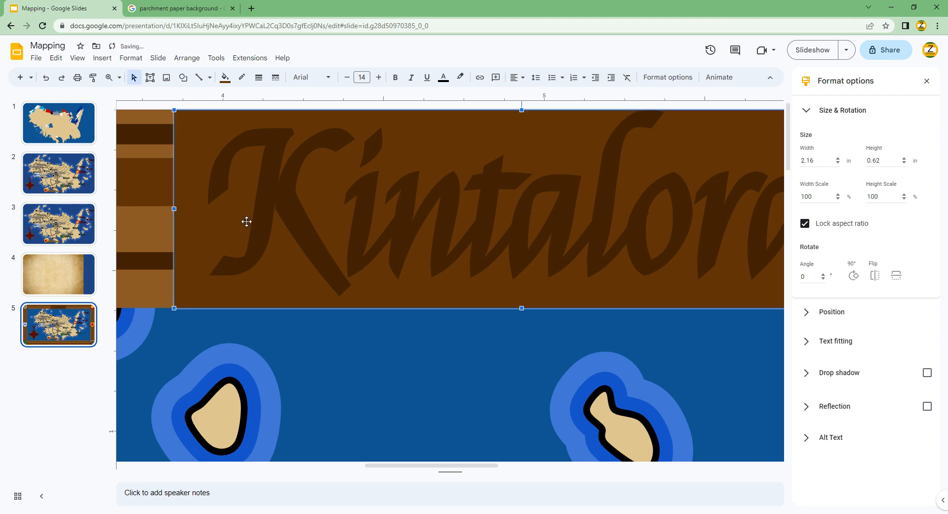
Narrow the title plaque to about 2.13 in wide from its left edge, then fit the slide to the window.
mouse_move(174, 210)
left_mouse_down()
mouse_move(202, 209)
mouse_move(184, 209)
left_mouse_up()
scroll(235, 211, "right", 5)
scroll(235, 211, "right", 5)
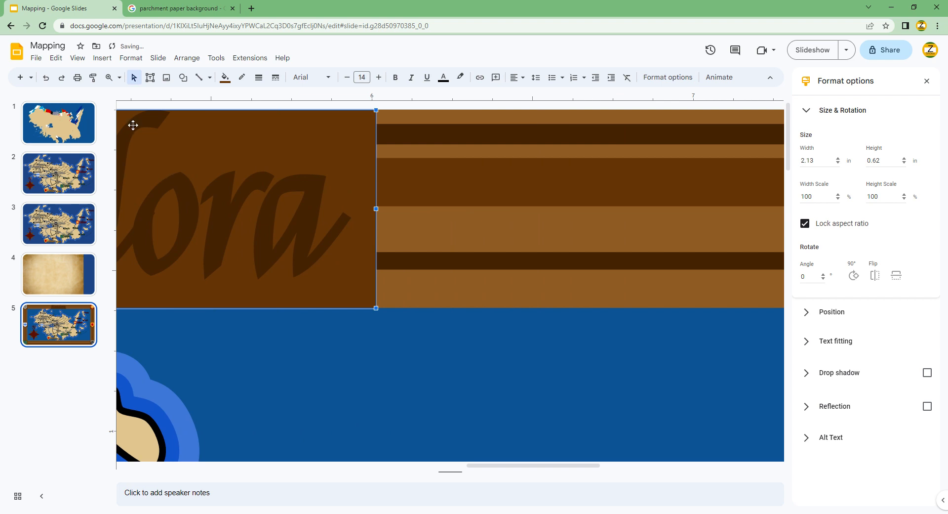
left_click(119, 77)
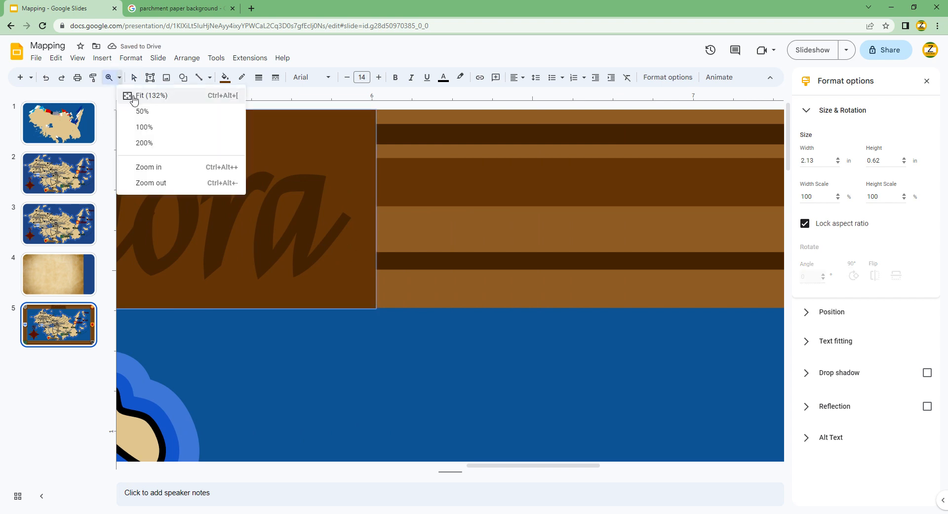
left_click(129, 94)
left_click(133, 160)
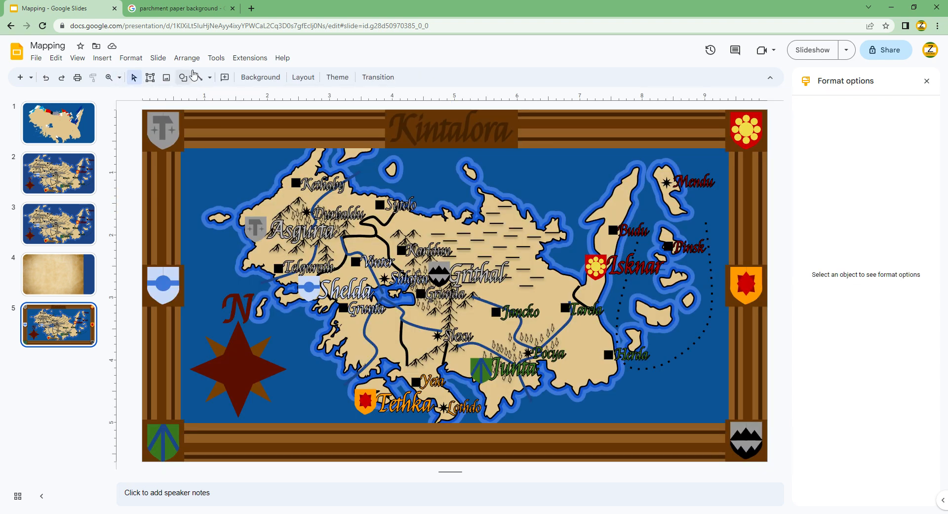
Compare slide 4's parchment with other Google Images results in the other browser tab and copy the pale Freepik parchment texture.
left_click(84, 259)
left_click(281, 228)
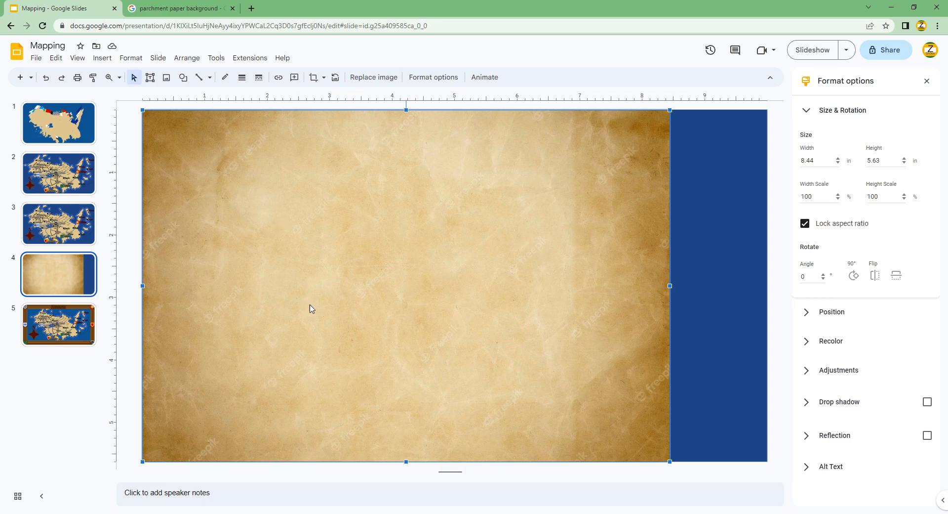
left_click(166, 7)
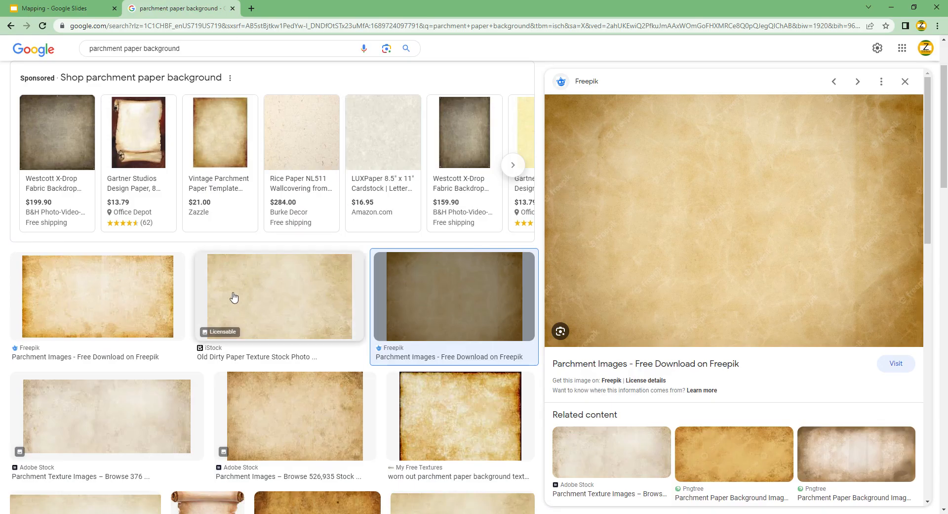
scroll(462, 271, "down", 3)
left_click(334, 265)
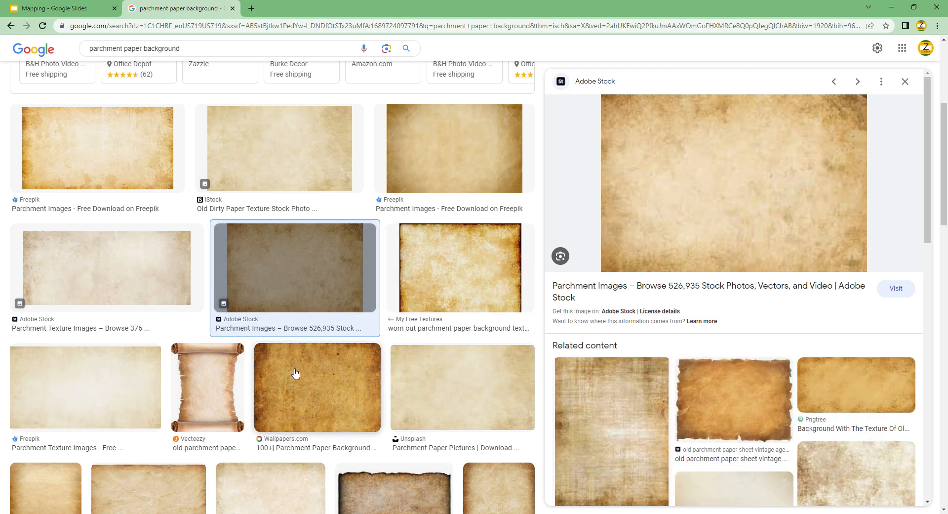
left_click(841, 383)
left_click(607, 416)
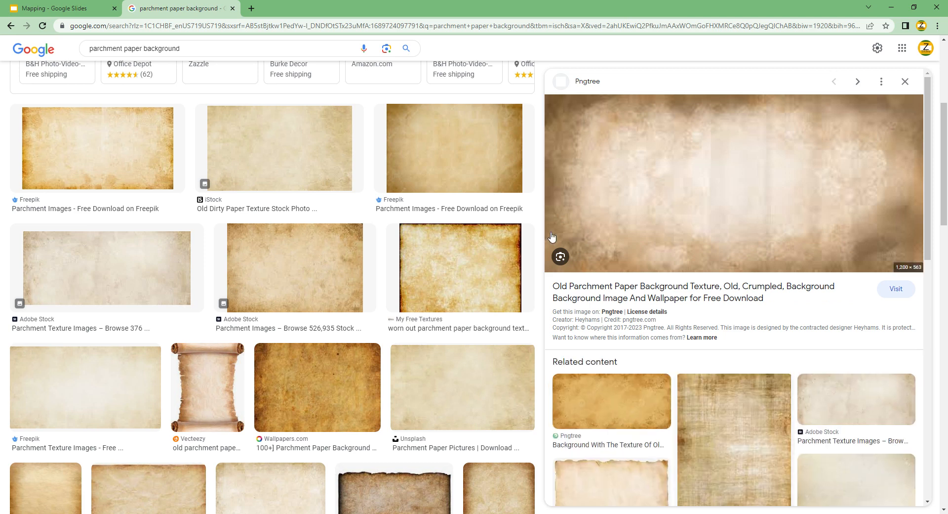
scroll(673, 353, "down", 4)
scroll(186, 321, "down", 4)
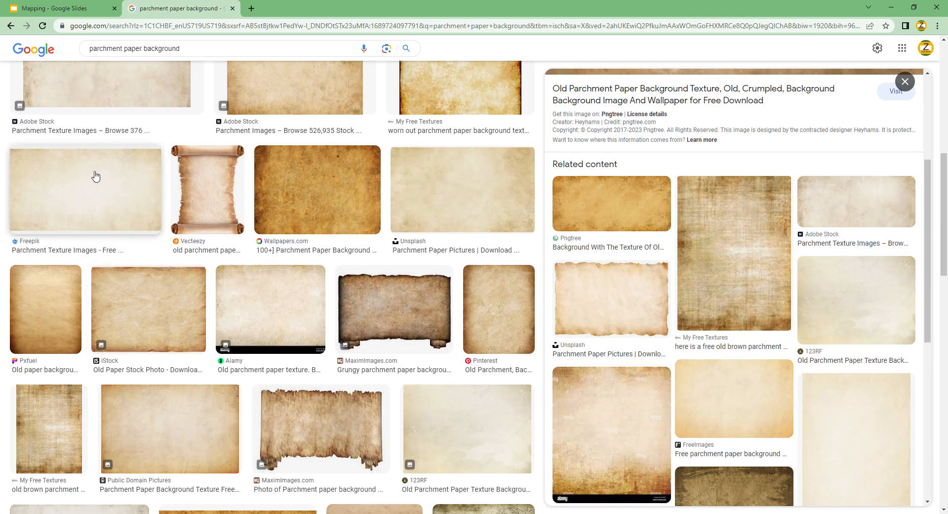
left_click(95, 176)
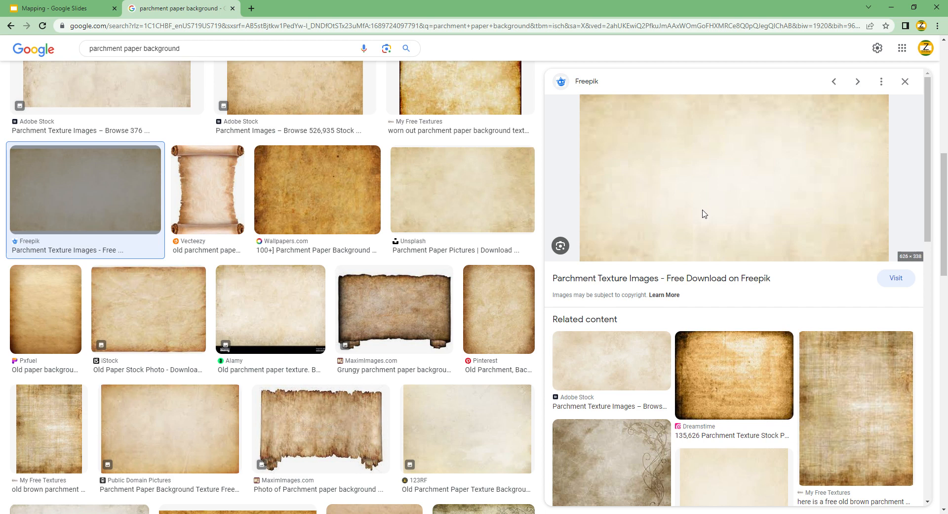
Switch back to Google Slides, paste the pale parchment picture on slide 4 and enlarge it to about 9.88 by 5.32 in.
left_click(69, 8)
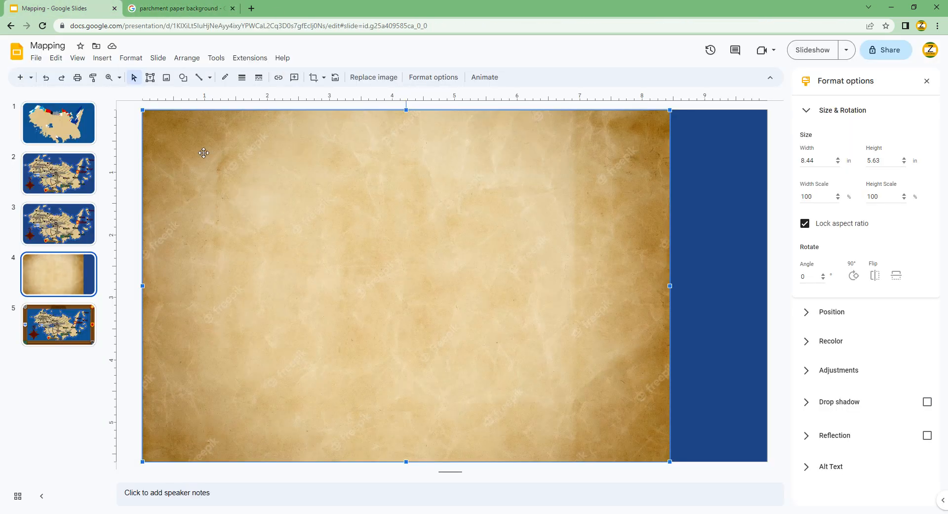
key("ctrl+v")
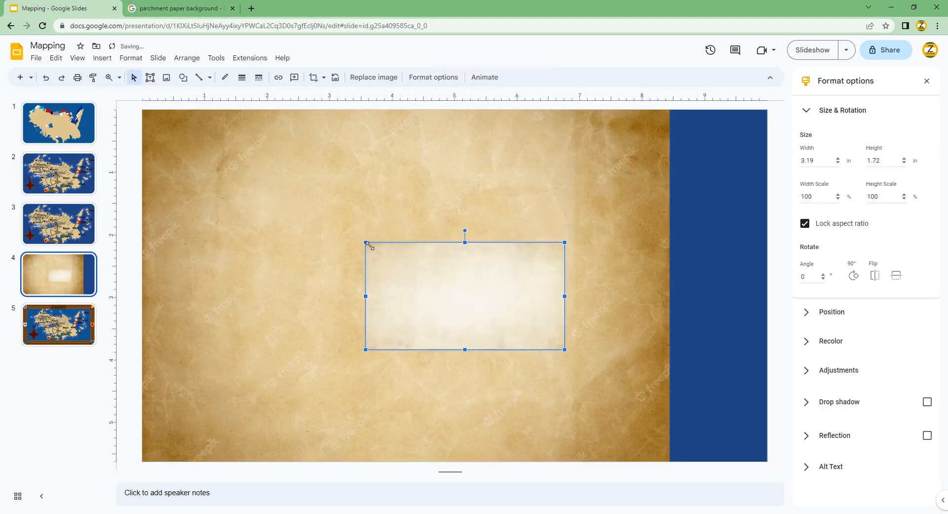
left_click_drag(368, 243, 163, 176)
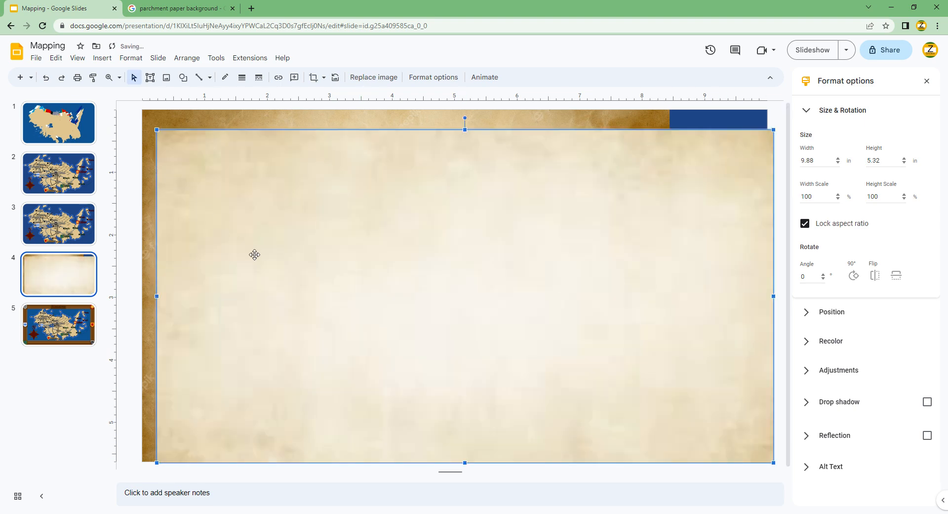